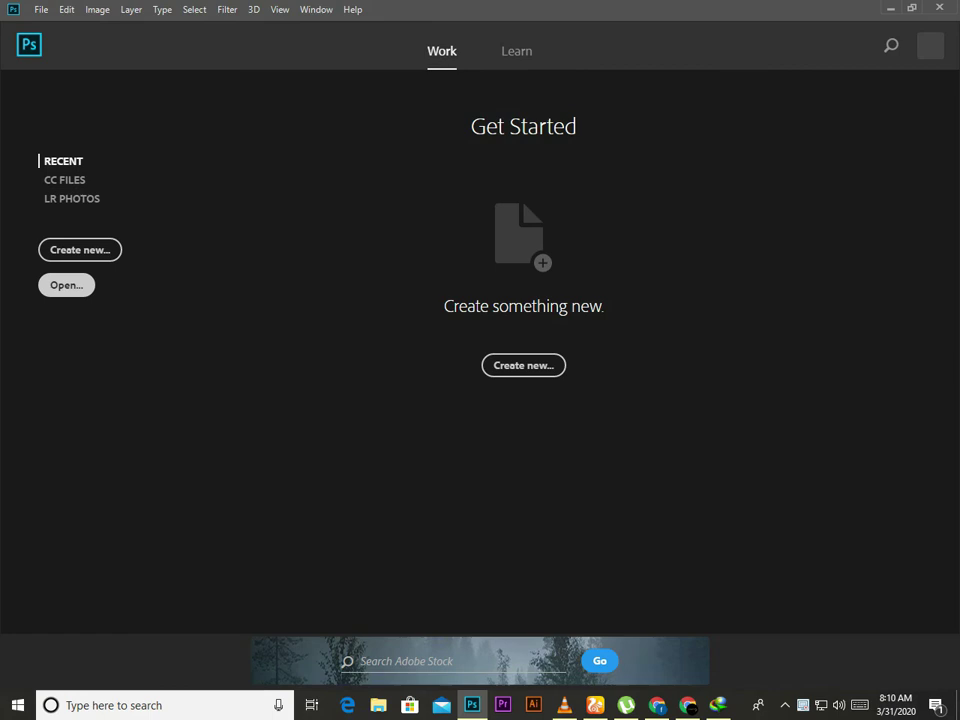
- Open woman-posing-for-photo-shoot-1689731.jpg and duplicate its Background layer as Background copy
click(66, 285)
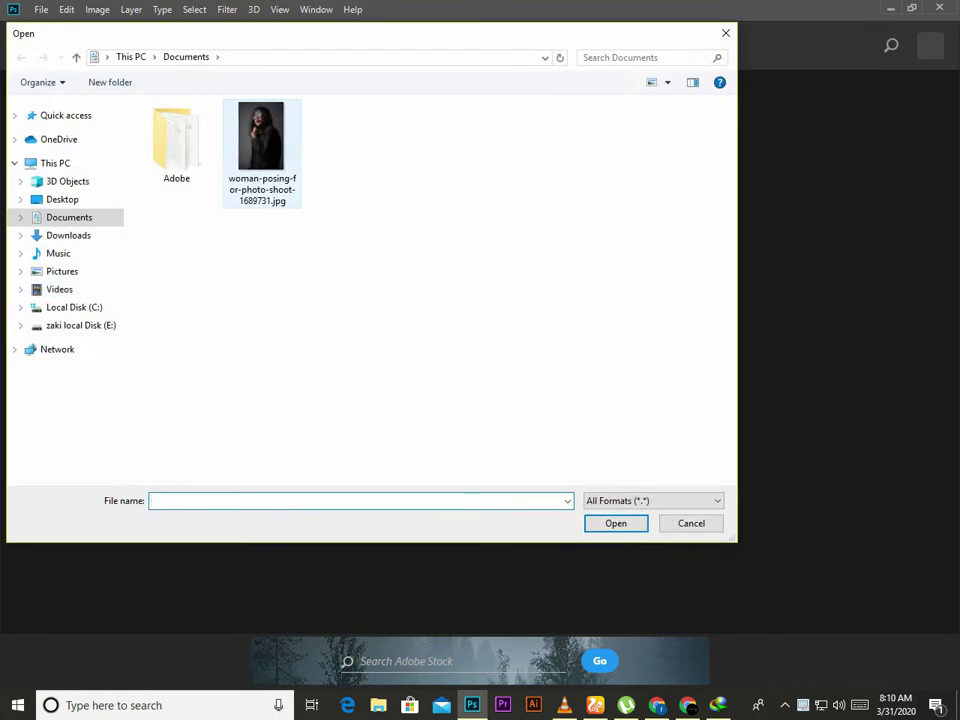
double_click(257, 150)
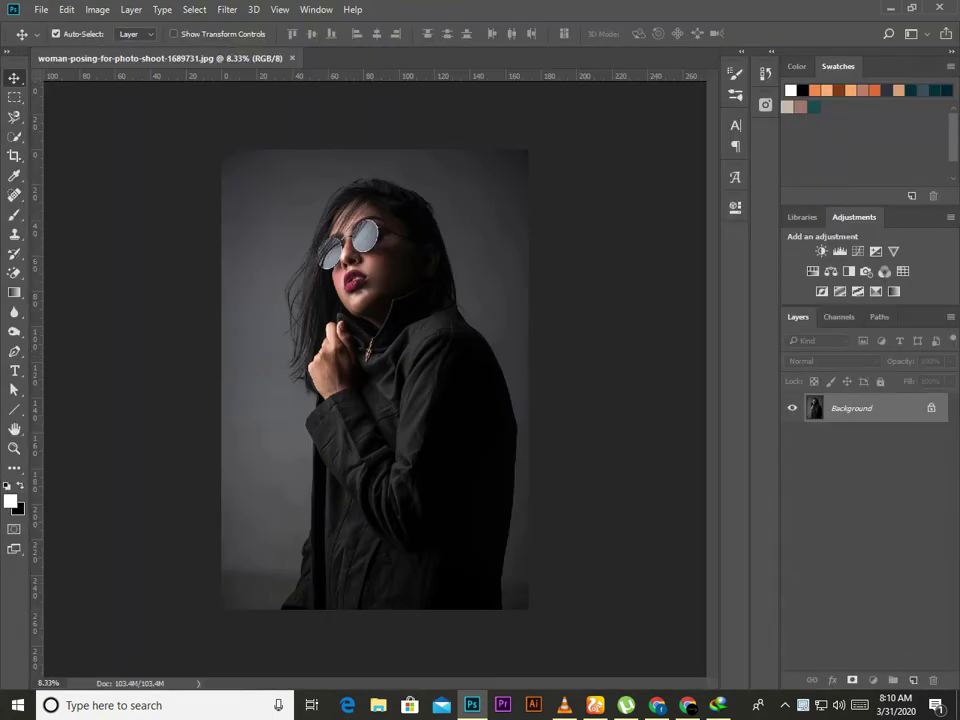
key(ctrl+j)
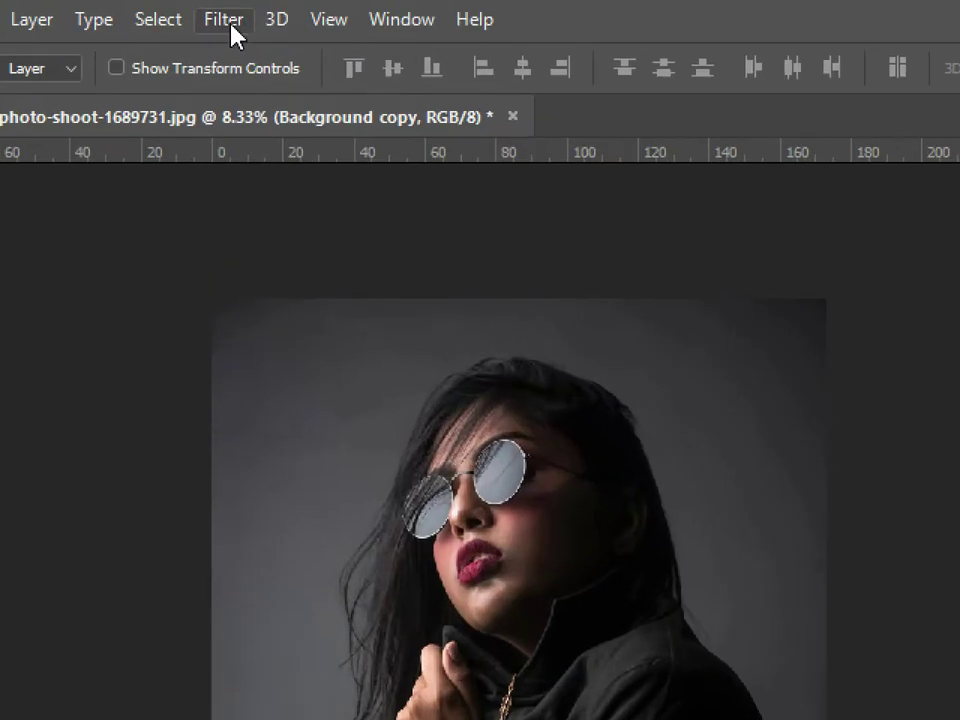
click(228, 10)
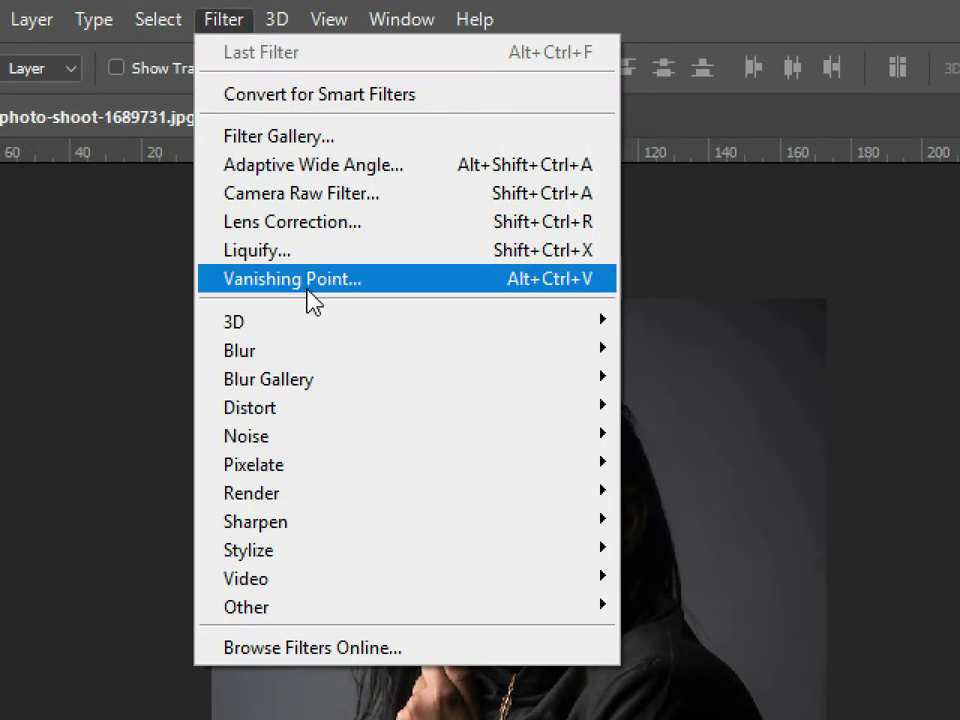
- Launch the Camera Raw Filter on the copy and set Temperature +14 and Contrast +18
click(315, 193)
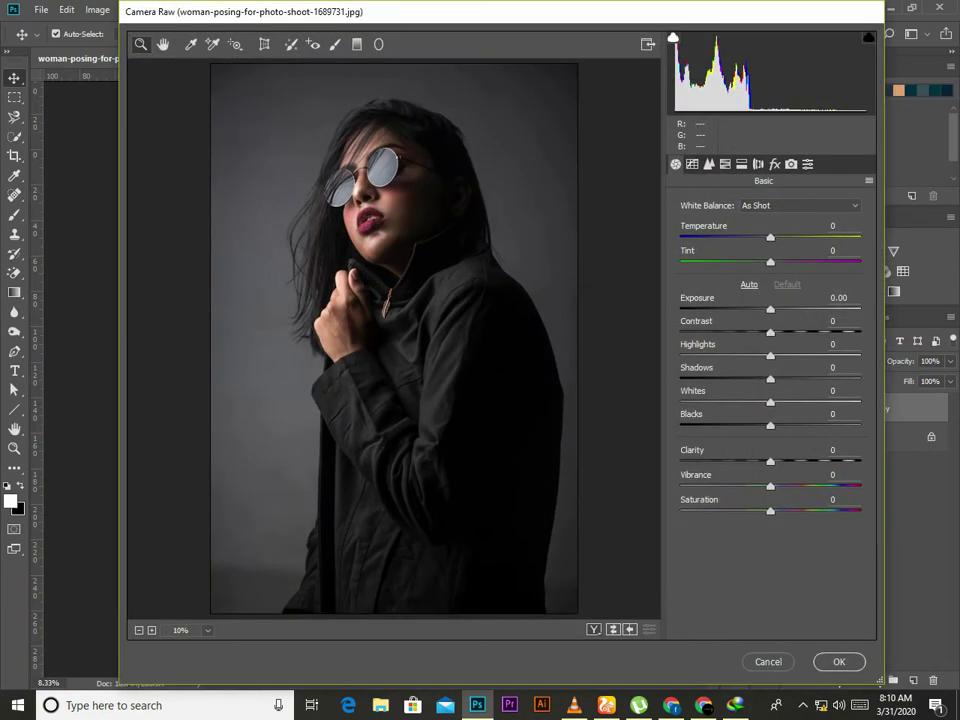
text(11)
key(Return)
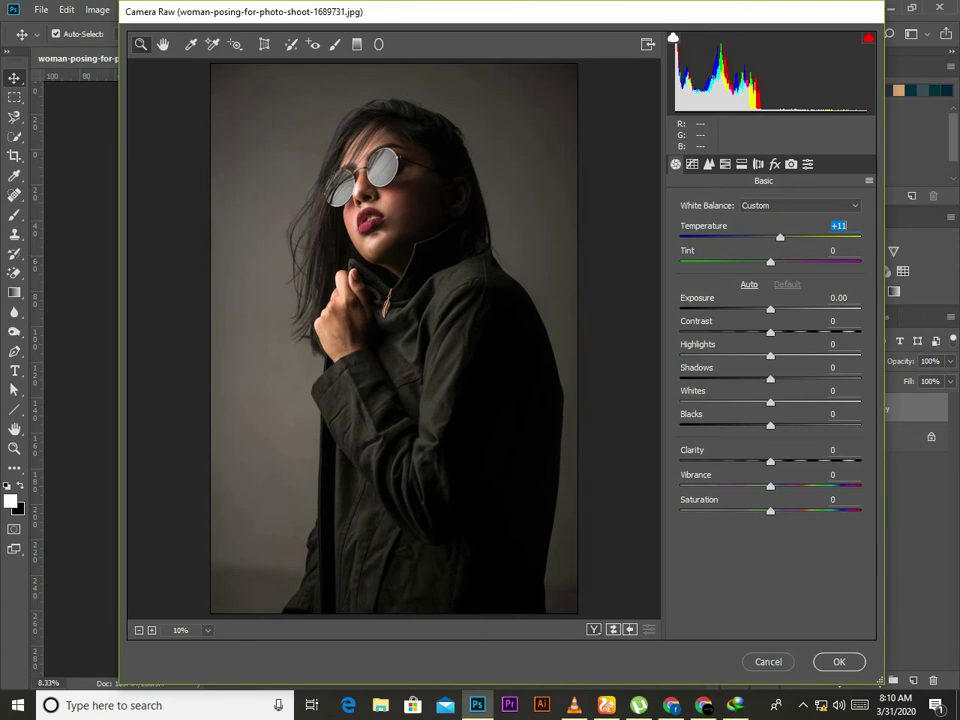
key(Up)
key(Up)
key(Up)
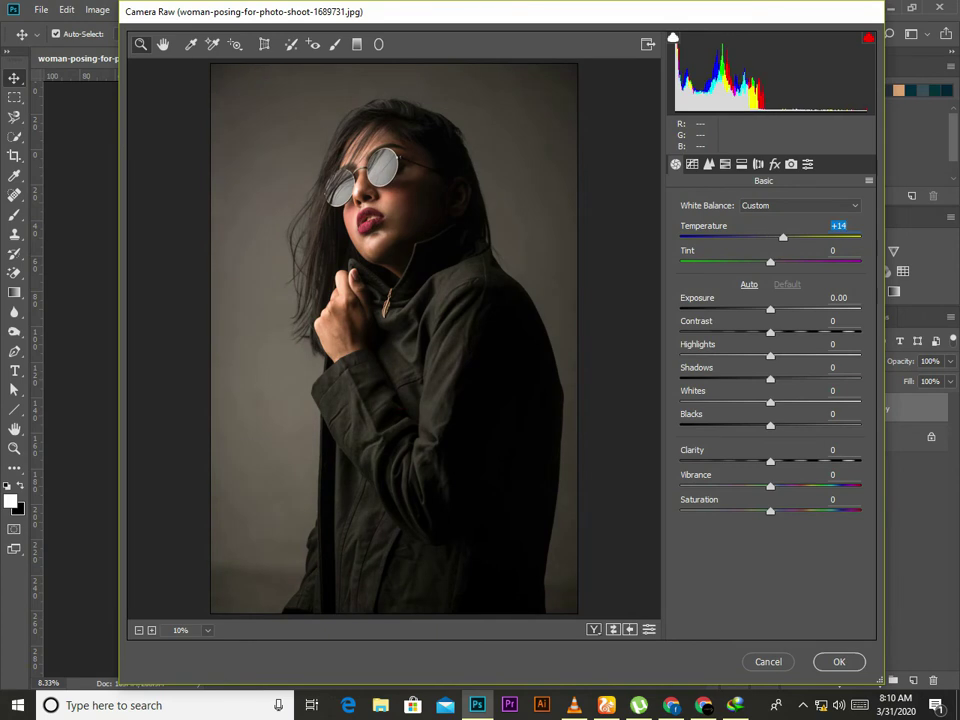
key(Tab)
key(Tab)
key(Tab)
text(18)
key(Return)
- Set Highlights to -3 and Shadows to -21
key(Tab)
text(-20)
key(Return)
key(Tab)
text(-43)
key(Return)
text(-25)
key(Return)
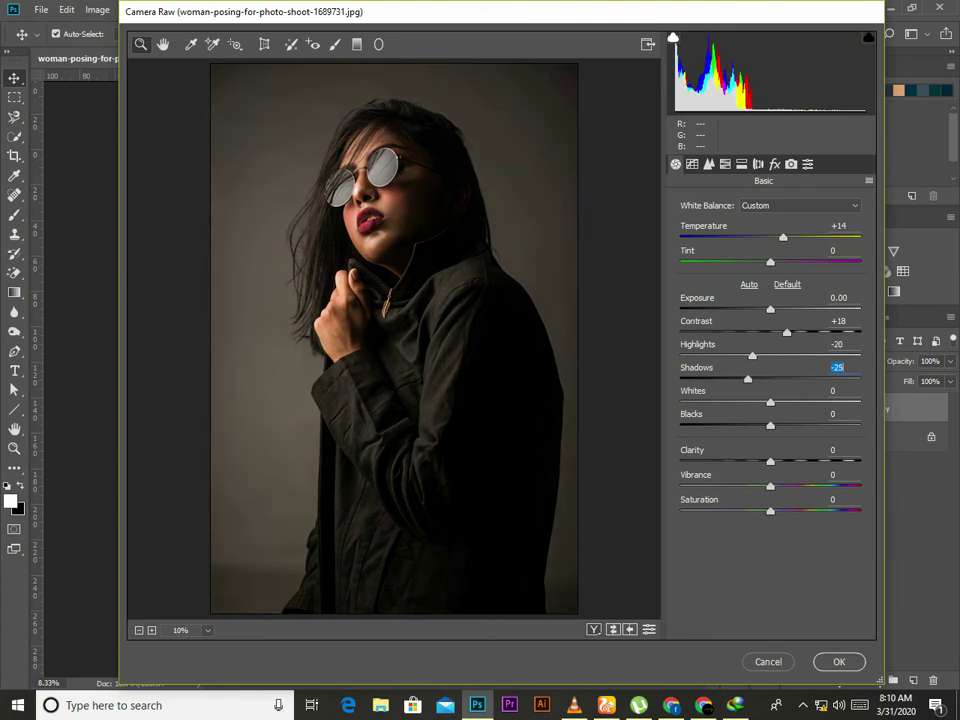
text(-21)
key(Return)
key(shift+Tab)
text(-3)
key(Return)
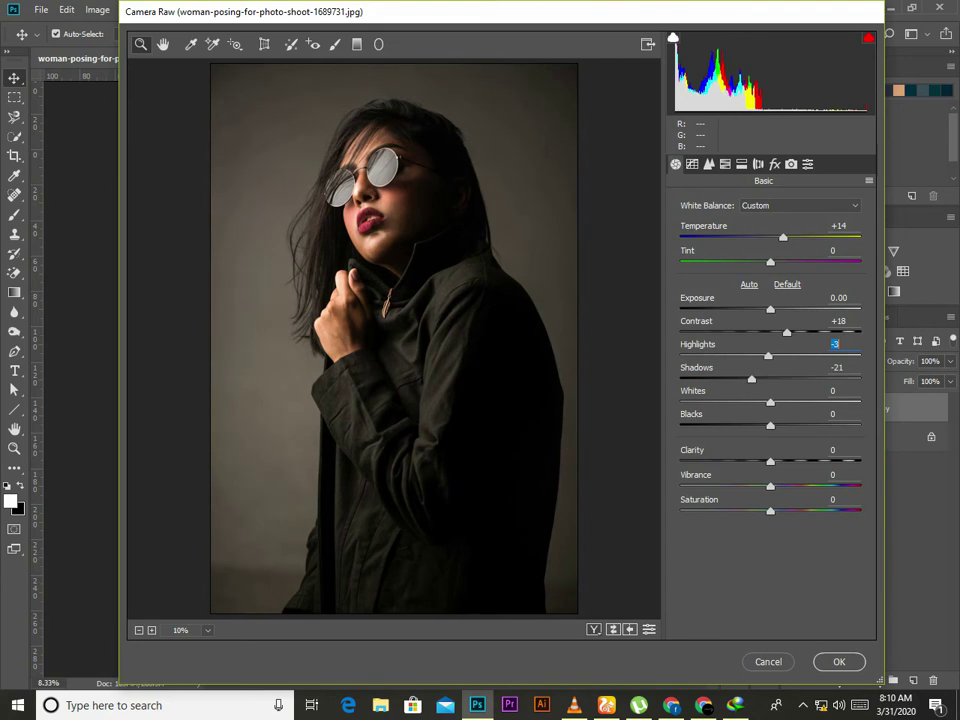
- Set Blacks to -23 and Whites to +23
key(Tab)
key(Tab)
key(Tab)
text(-2)
key(Return)
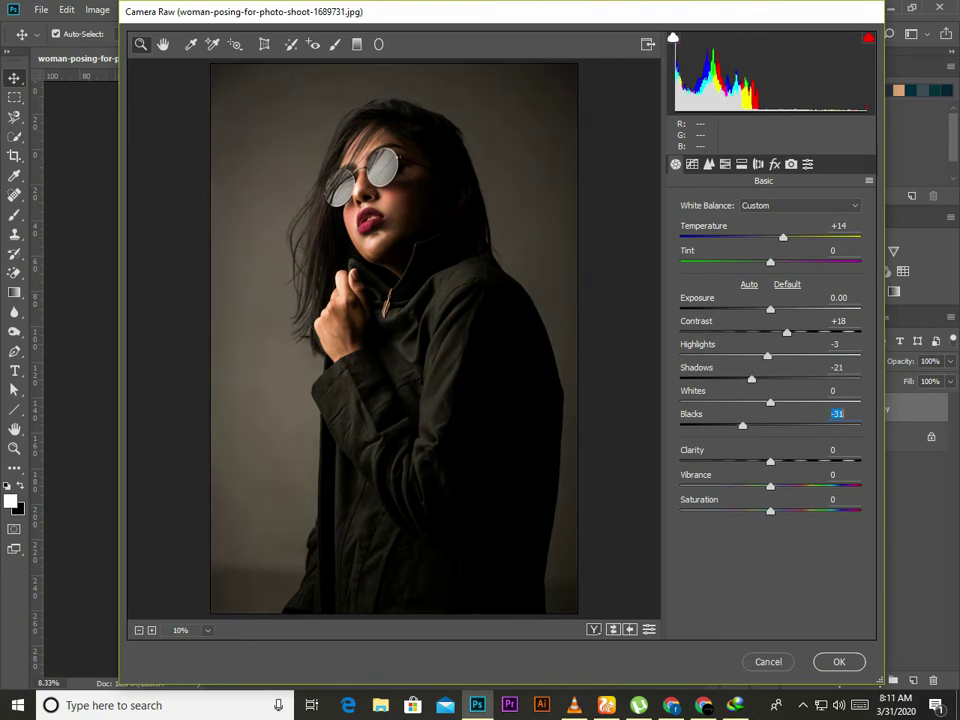
text(-23)
key(Return)
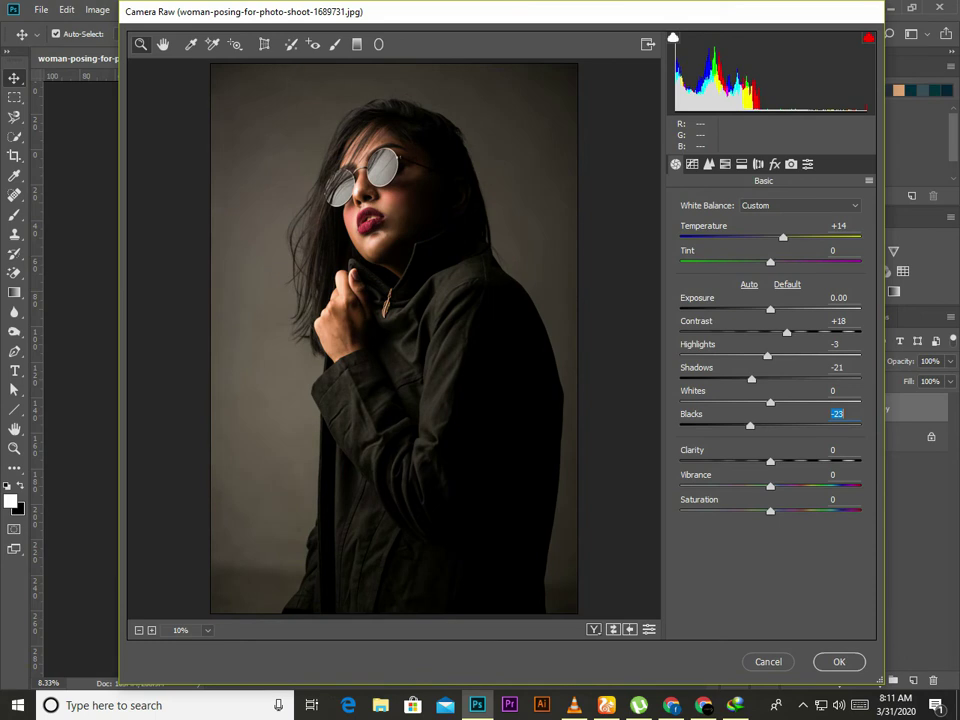
key(shift+Tab)
text(29)
key(Return)
key(Up)
text(23)
key(Return)
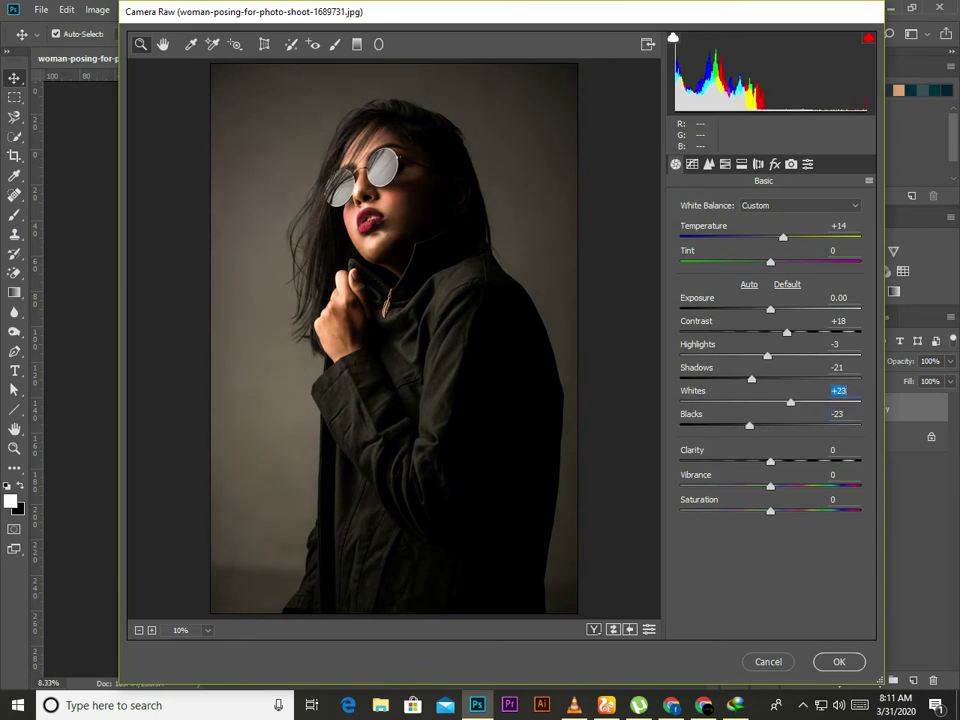
- Set Saturation to +9
key(Tab)
key(Tab)
key(Tab)
text(9)
key(Return)
key(ctrl+alt+4)
- In HSL Saturation, set Oranges to +25 and Yellows to -21
key(ctrl+alt+shift+s)
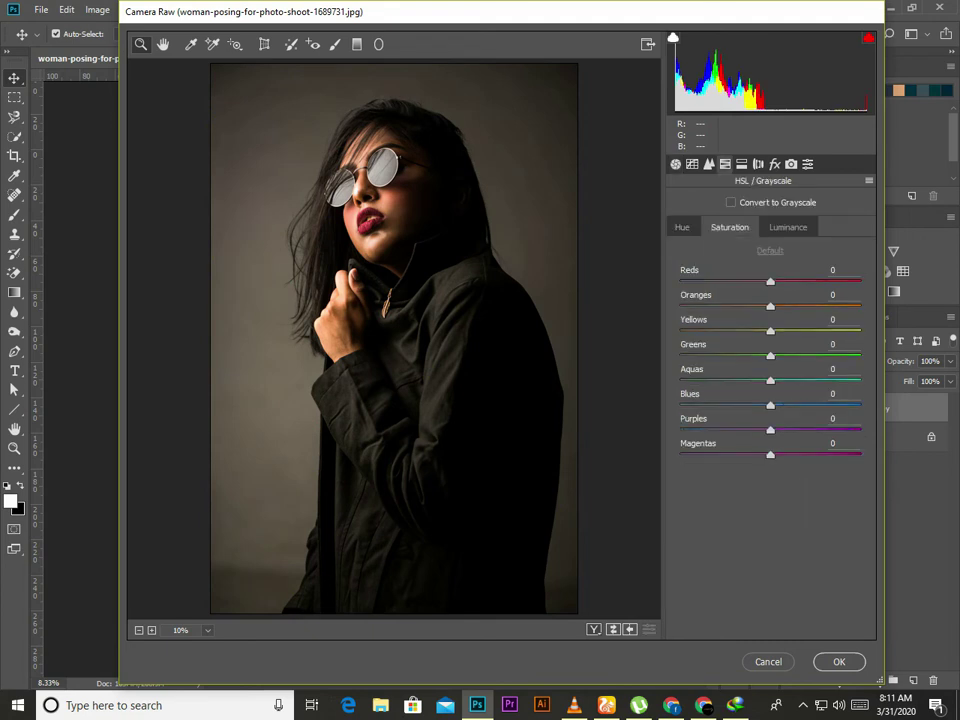
key(Tab)
text(24)
key(Return)
key(Up)
key(Tab)
text(-21)
key(Return)
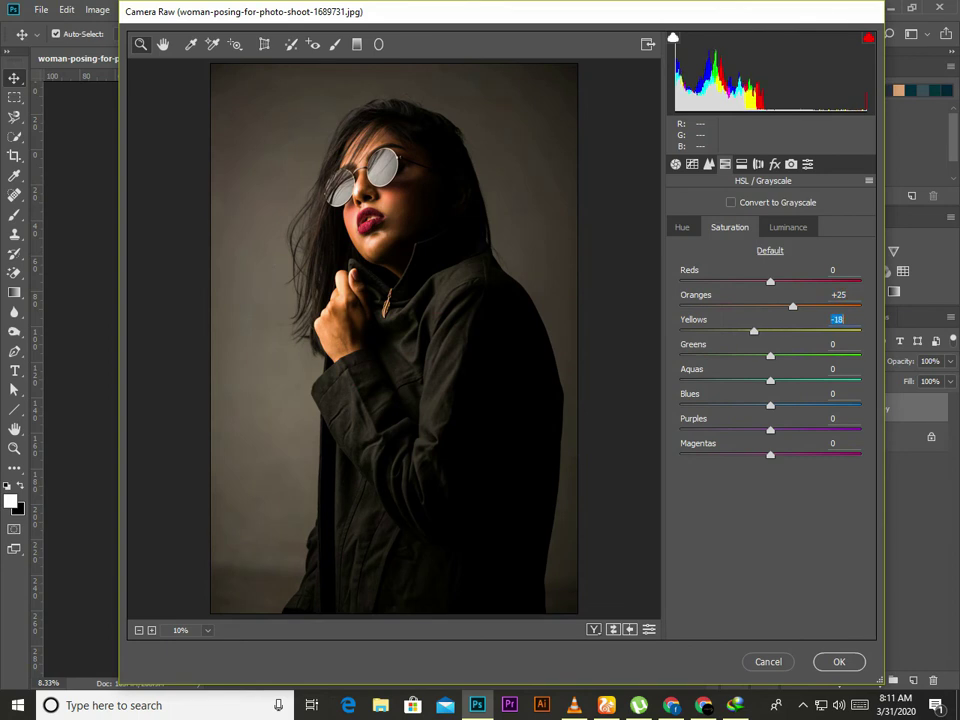
- In HSL Luminance, set Oranges to -20 and Yellows to +11
key(ctrl+Tab)
key(Tab)
text(-20)
key(Return)
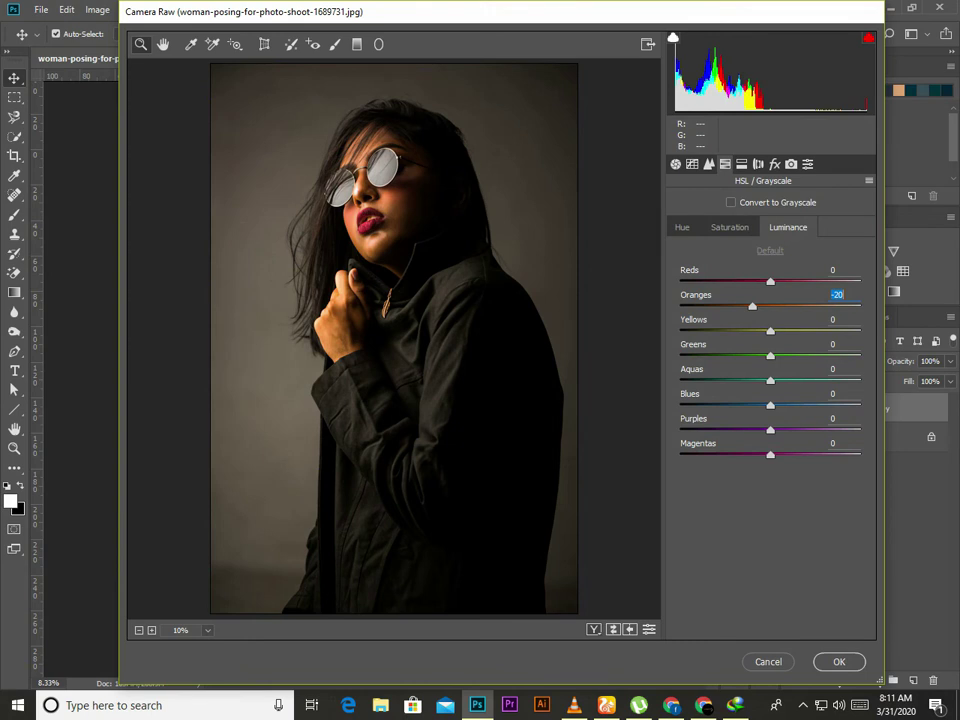
key(Tab)
text(11)
key(Return)
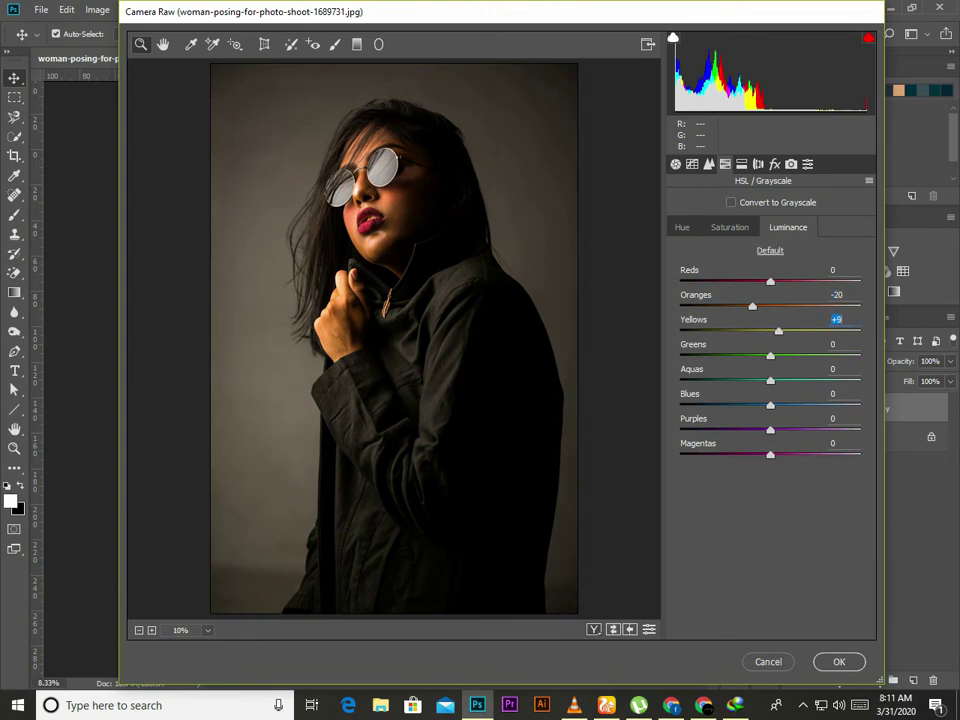
- In HSL Hue, set Oranges to -8
key(ctrl+alt+shift+h)
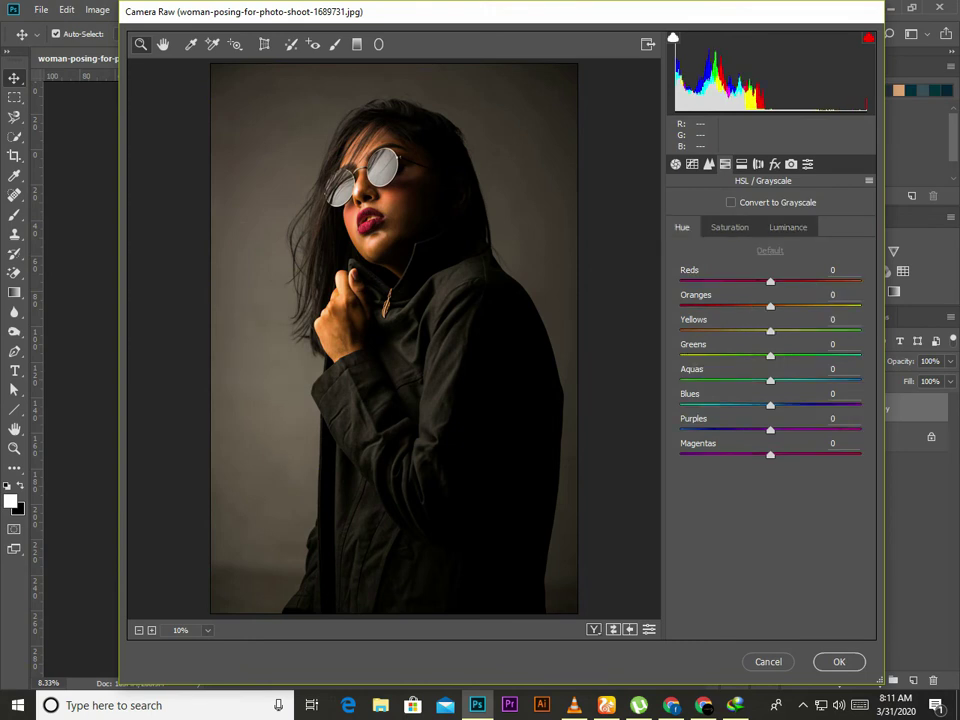
key(Tab)
text(-12)
key(Return)
text(-22)
key(Return)
text(-1)
key(Return)
text(-8)
key(Tab)
- Set the Yellows hue to +28
text(-18)
key(Return)
key(Down)
key(Down)
key(Down)
text(28)
key(Return)
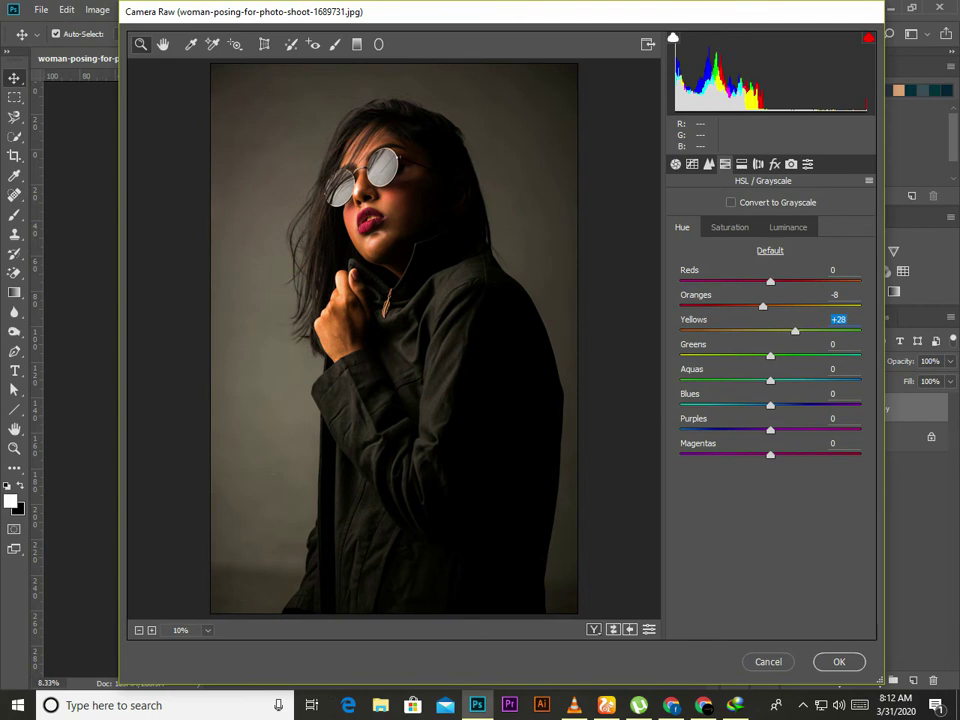
- In Calibration, set Green Primary hue -11 and Blue Primary saturation +11, then apply the filter
key(ctrl+alt+8)
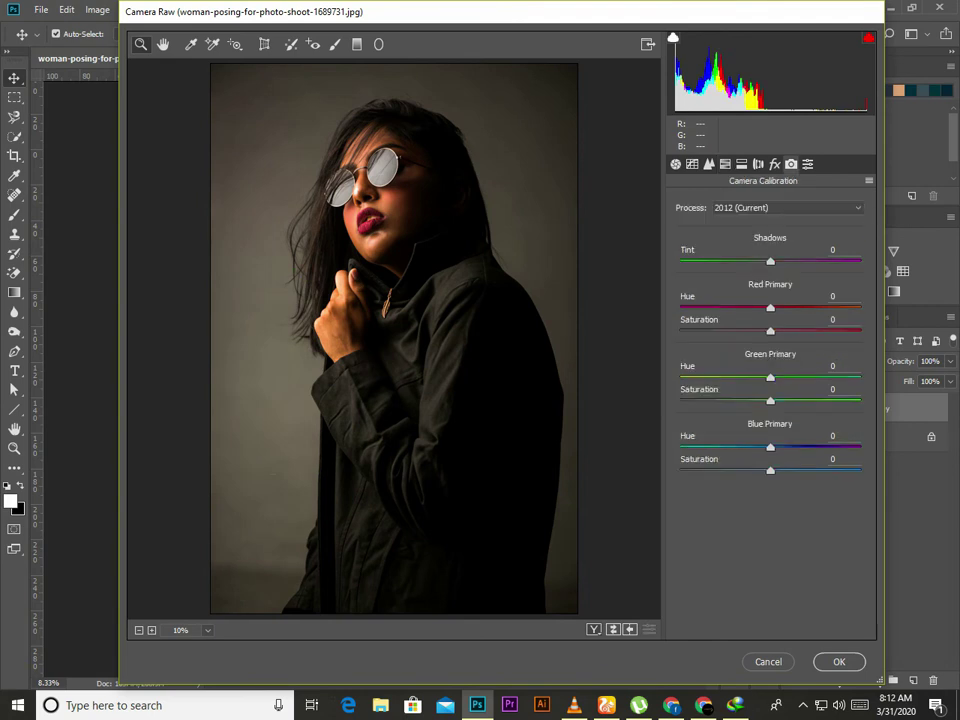
key(Up)
key(Up)
key(Up)
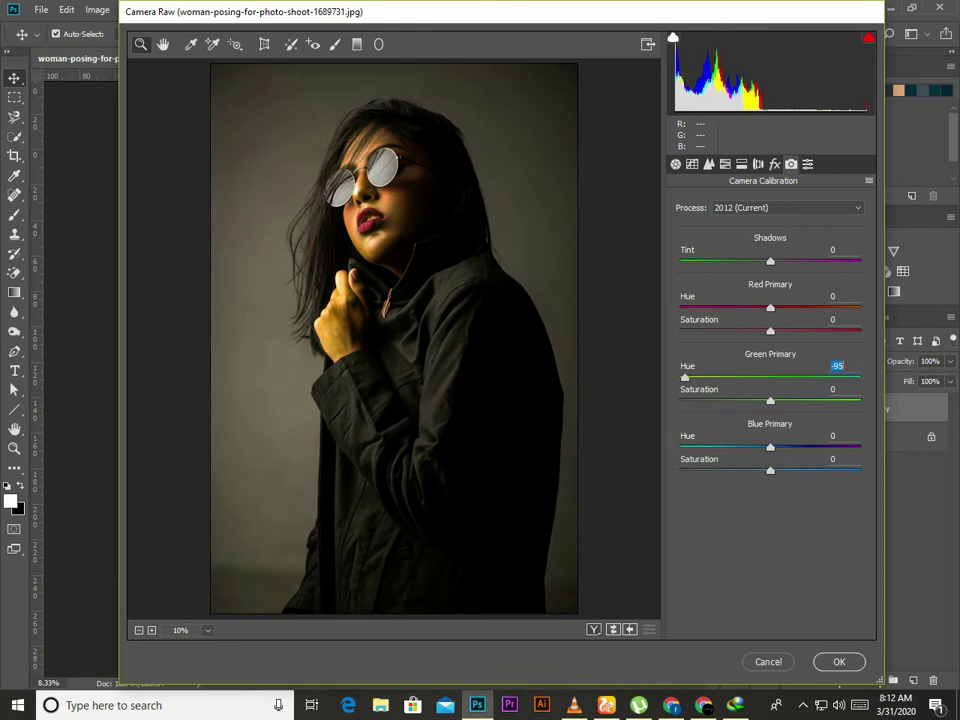
key(Down)
key(Down)
key(Down)
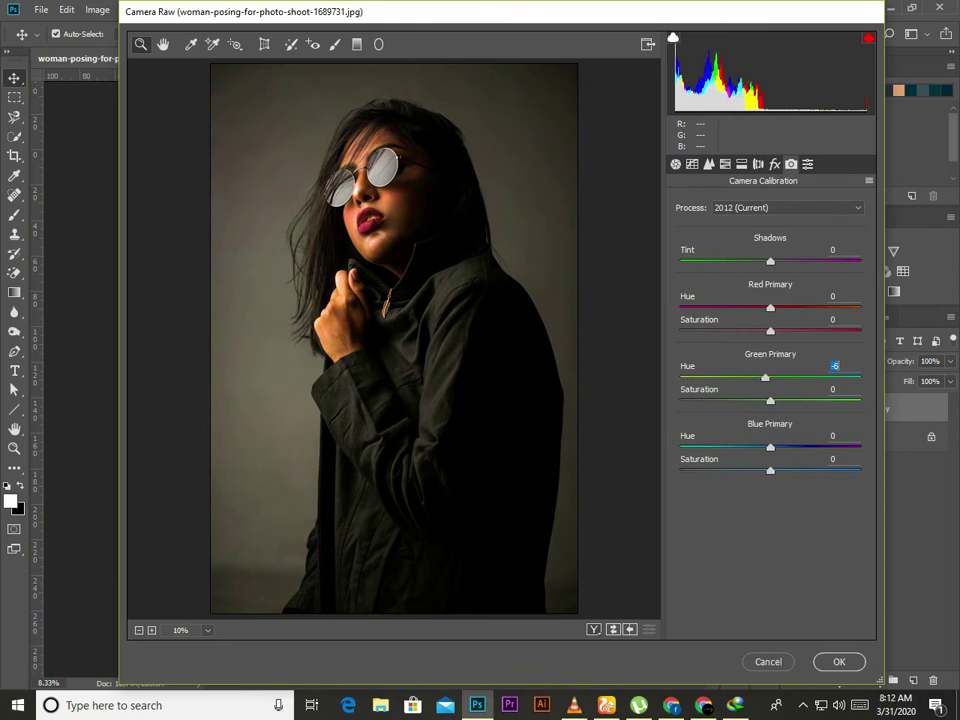
key(Down)
key(Down)
key(Down)
key(Tab)
key(Tab)
key(Tab)
key(Up)
key(Up)
key(Up)
key(Down)
key(Down)
key(Down)
key(Down)
key(Down)
key(Down)
key(Up)
key(Up)
key(Up)
key(Up)
key(Up)
key(Up)
key(Up)
key(Up)
key(Up)
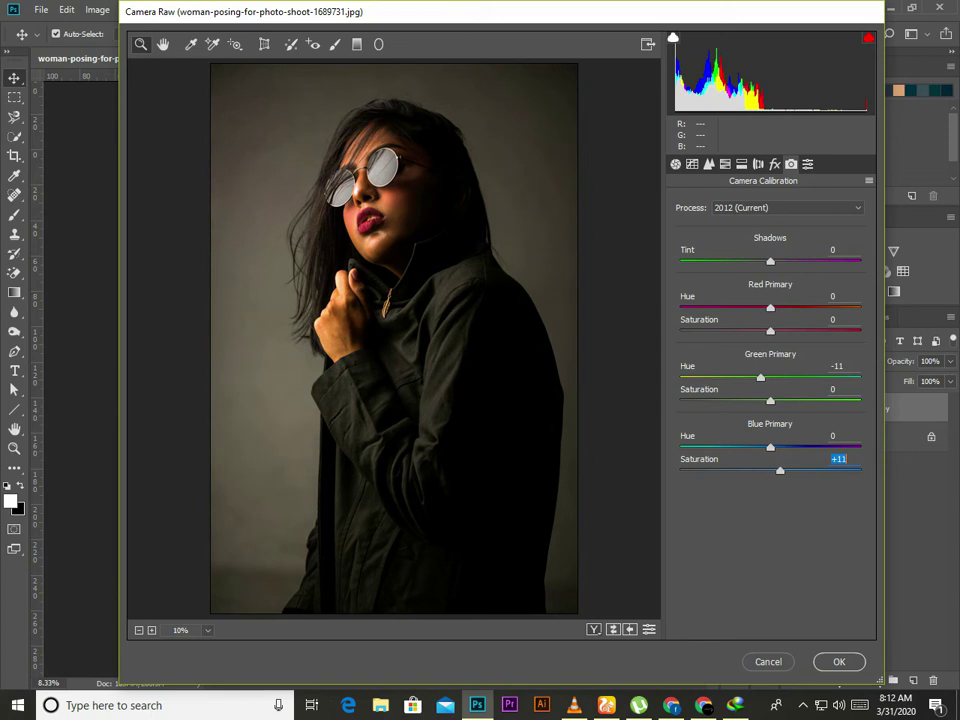
key(ctrl+alt+1)
key(Return)
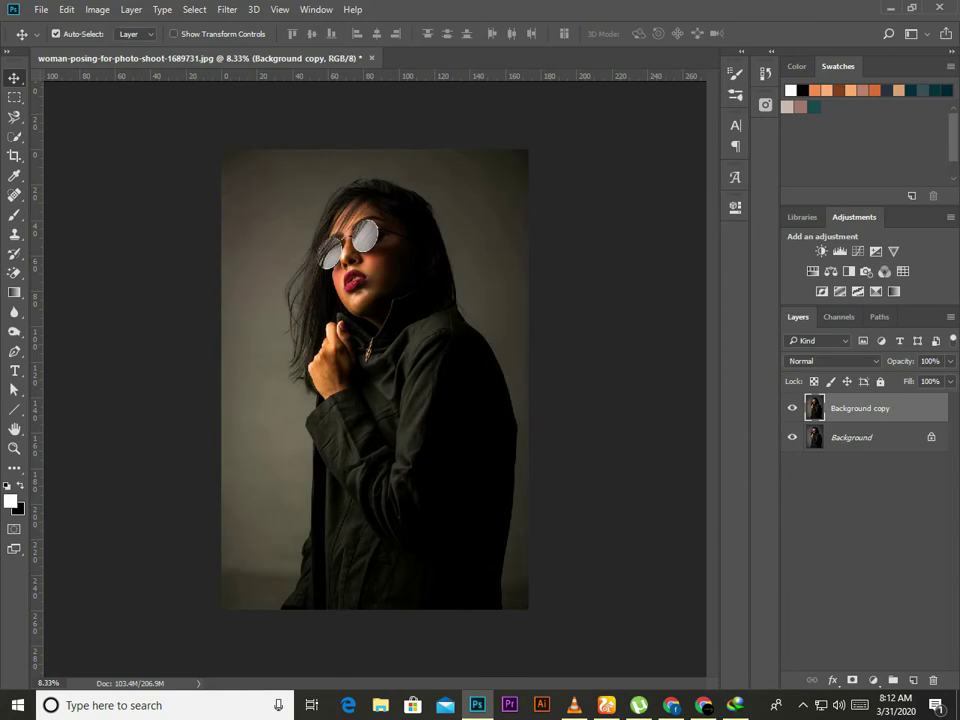
- Undo the stray layer mask and add a Color Lookup layer using the FallColors look
click(852, 680)
key(ctrl+z)
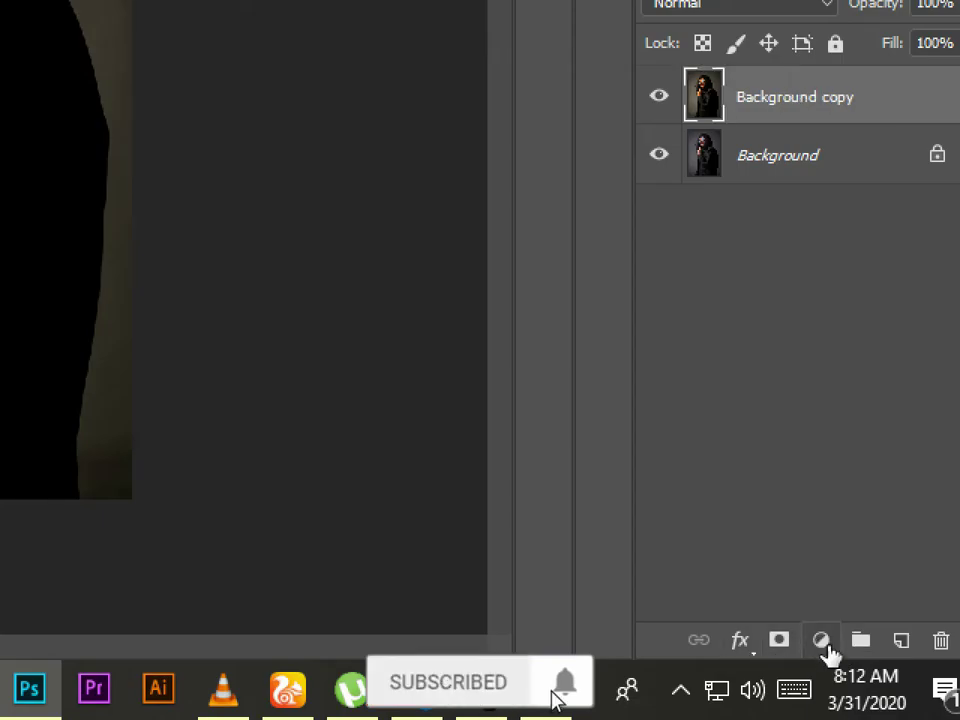
click(820, 641)
click(812, 446)
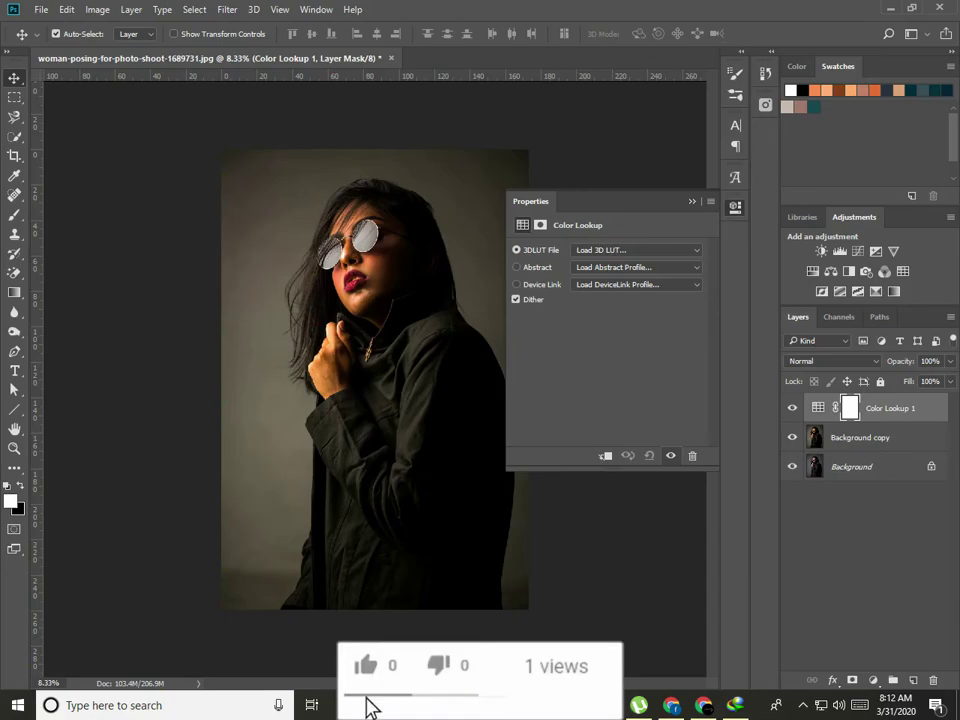
click(636, 250)
click(621, 424)
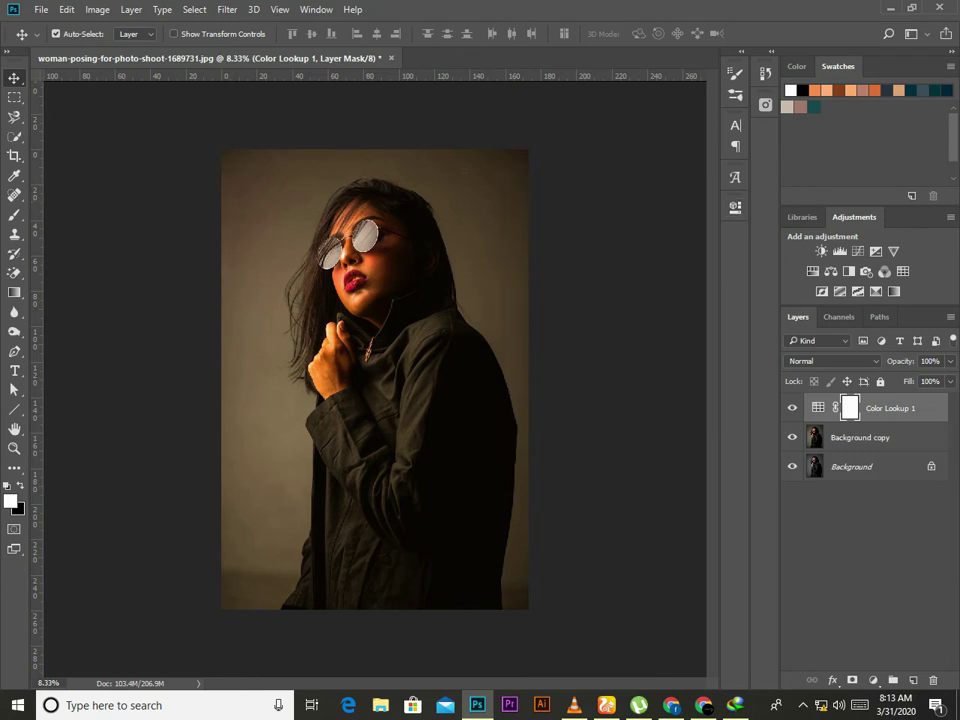
text(83)
- Set Color Lookup 1 opacity to 52% and add a new empty layer above
key(5)
key(9)
key(5)
key(1)
key(5)
key(2)
key(ctrl+shift+alt+n)
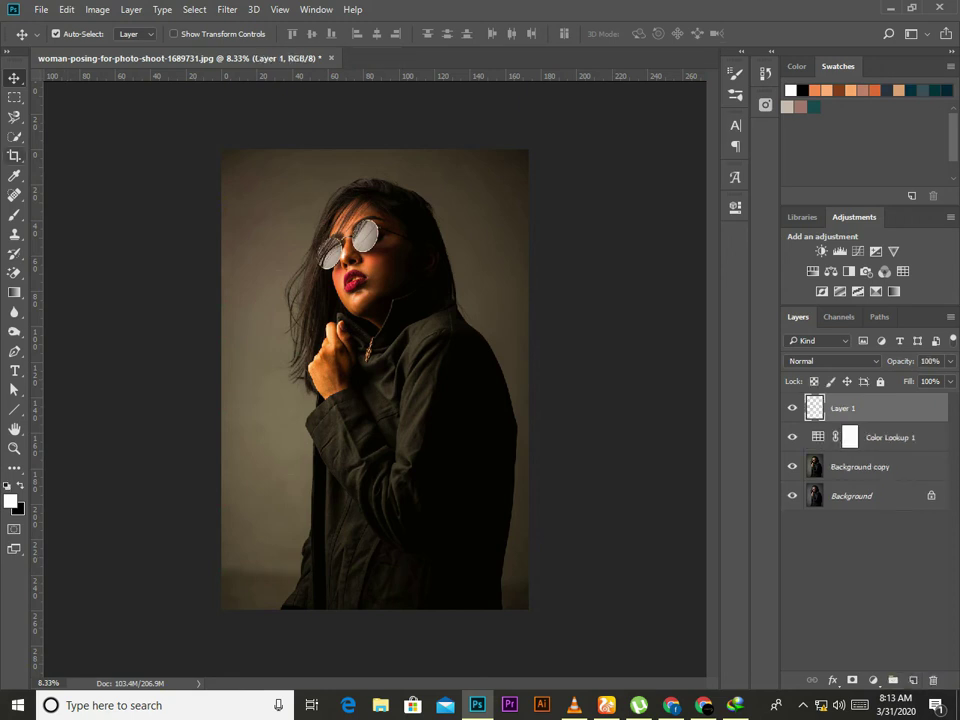
- Sample an orange from the photo and add it as a Soft Light Solid Color fill layer
key(i)
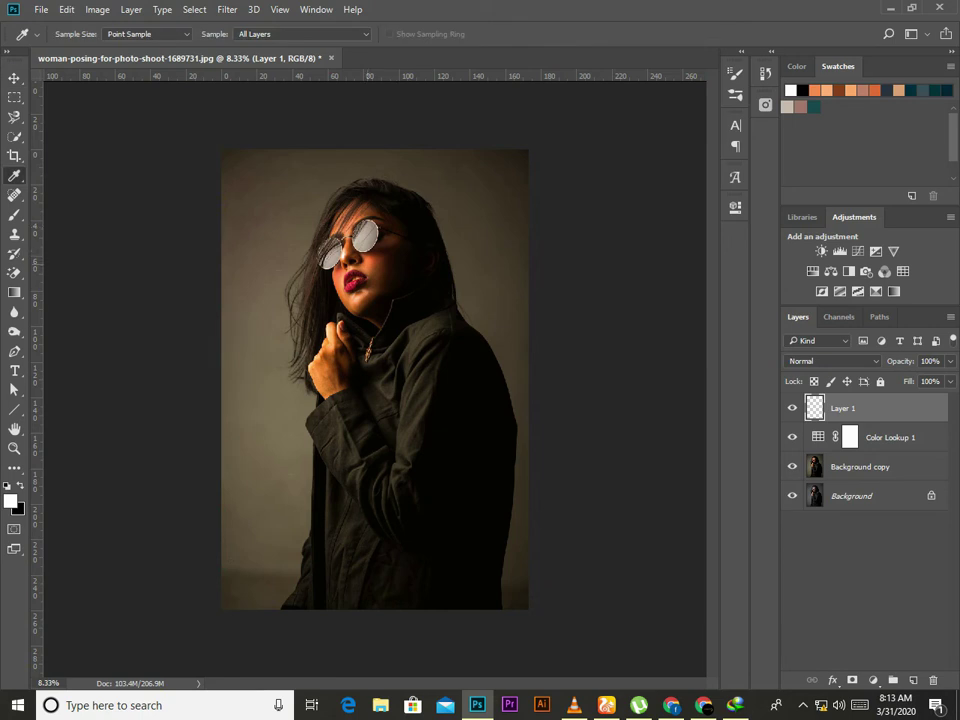
click(814, 90)
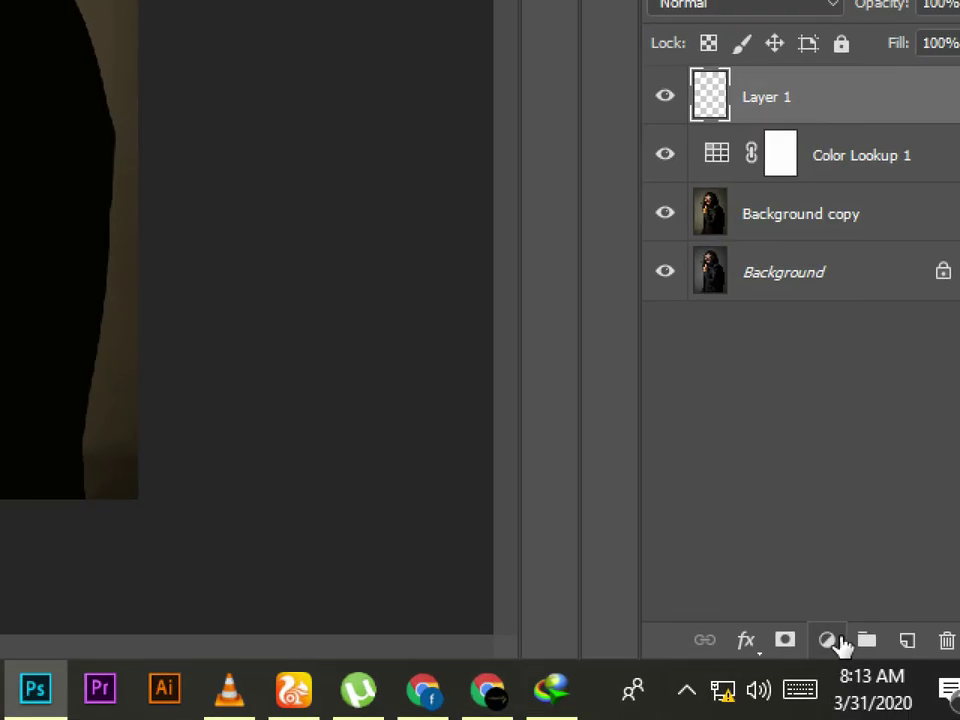
click(872, 680)
click(680, 2)
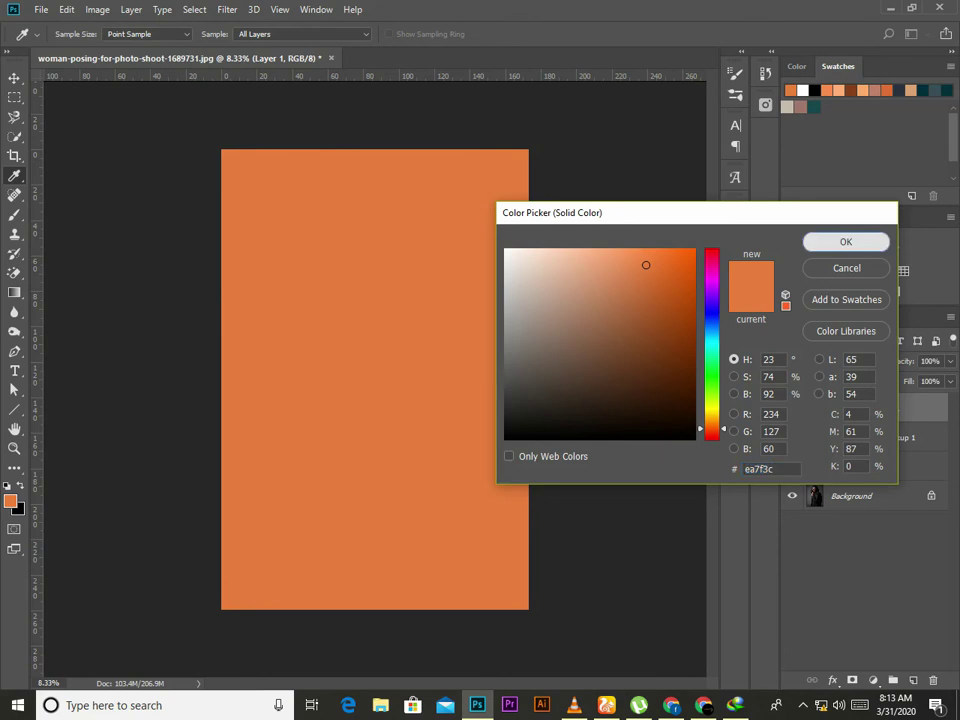
click(845, 241)
click(833, 361)
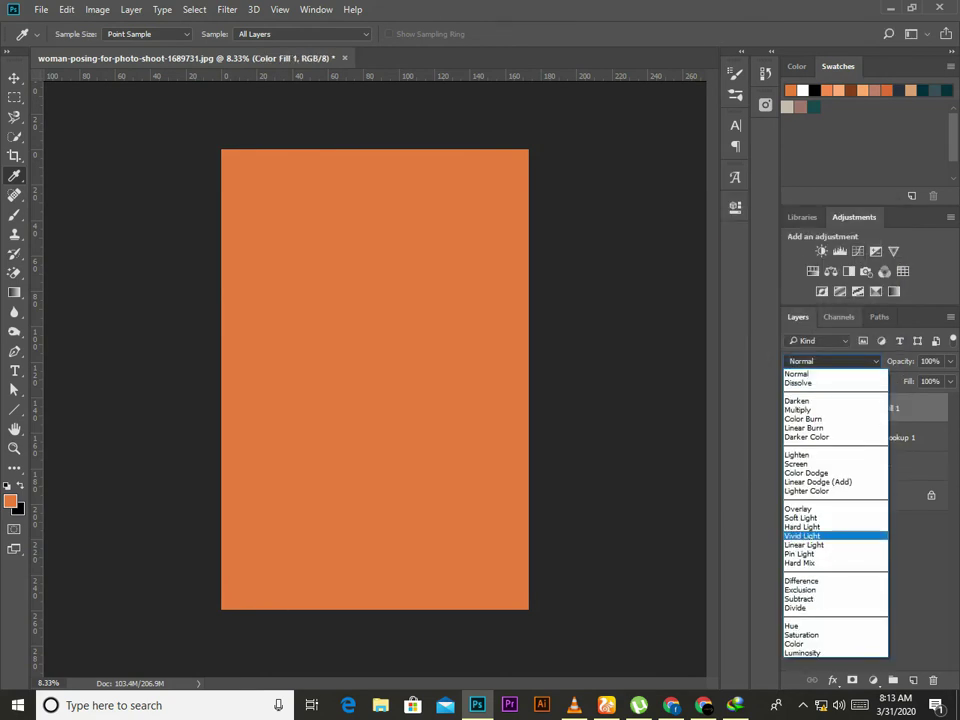
click(810, 518)
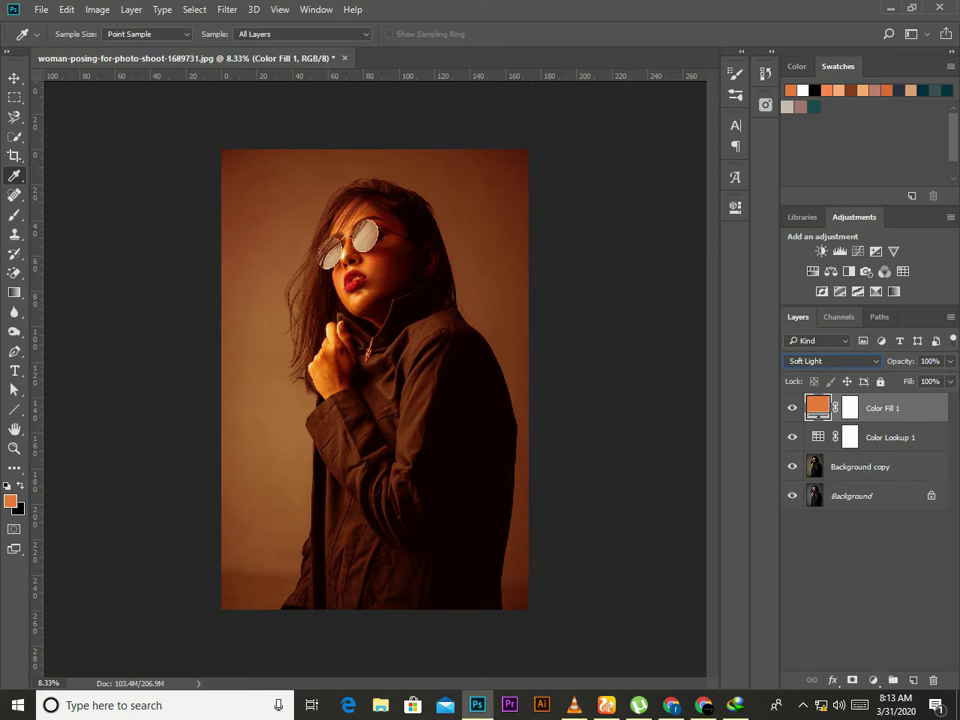
- Lower the orange fill layer's opacity to 12%
key(5)
key(4)
key(3)
key(4)
key(1)
key(4)
key(Down)
key(Down)
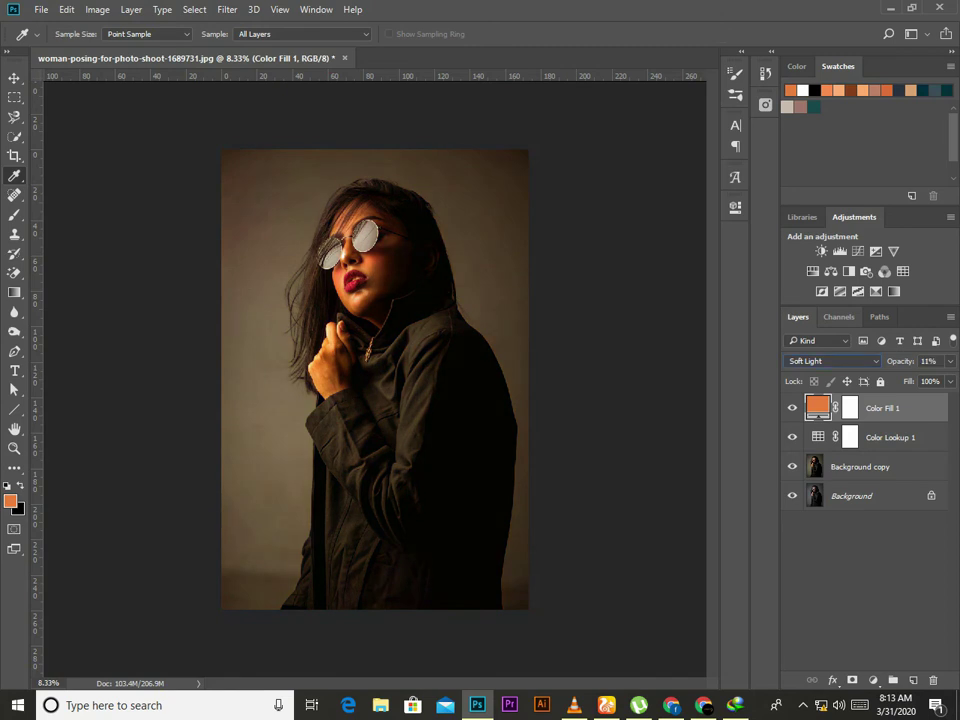
key(Up)
key(Up)
key(Up)
key(Down)
key(Down)
key(Down)
key(Up)
key(Up)
key(Up)
- Set the orange fill layer's Fill to 71% and add a new empty layer above
key(shift+7)
key(shift+6)
key(Down)
key(Down)
key(Down)
key(Return)
key(ctrl+shift+alt+n)
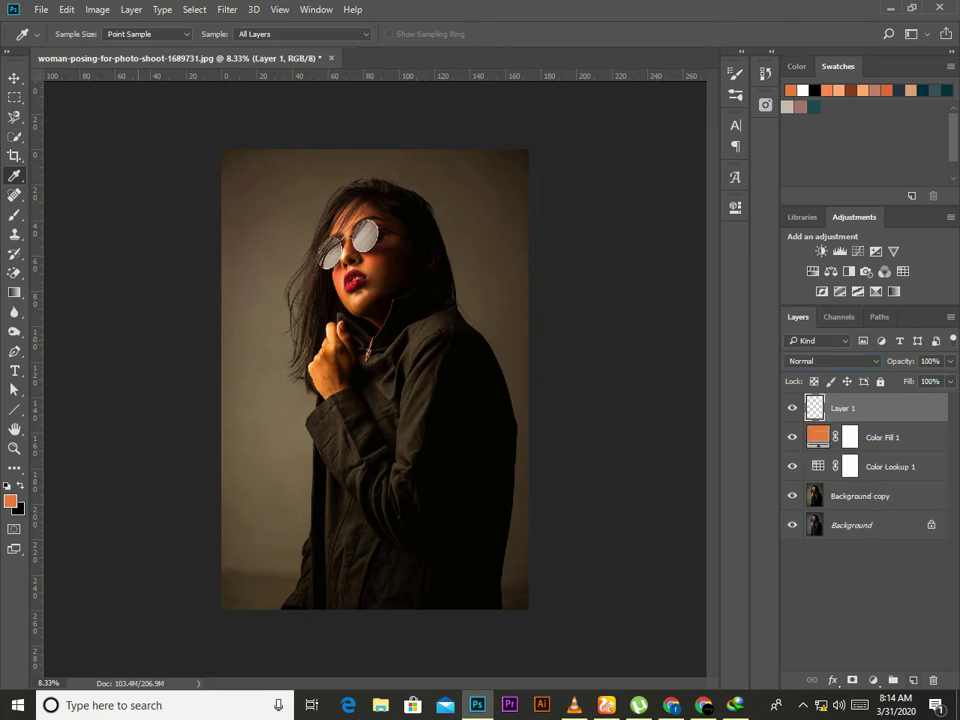
- Paint a single soft orange spot with a 3000 px, 0% hardness brush
click(15, 214)
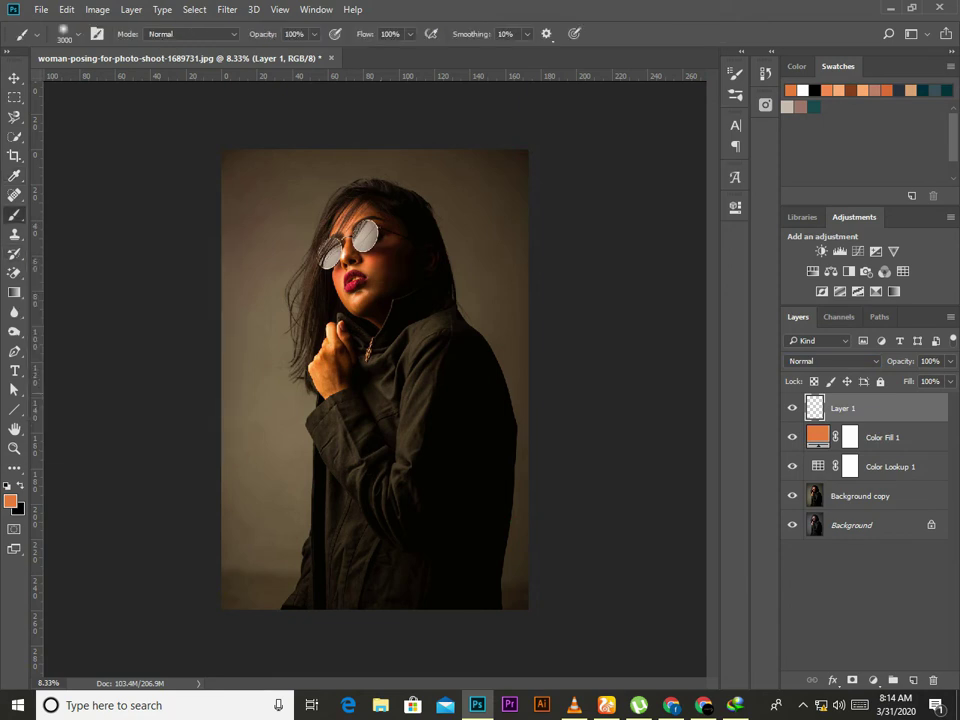
click(38, 34)
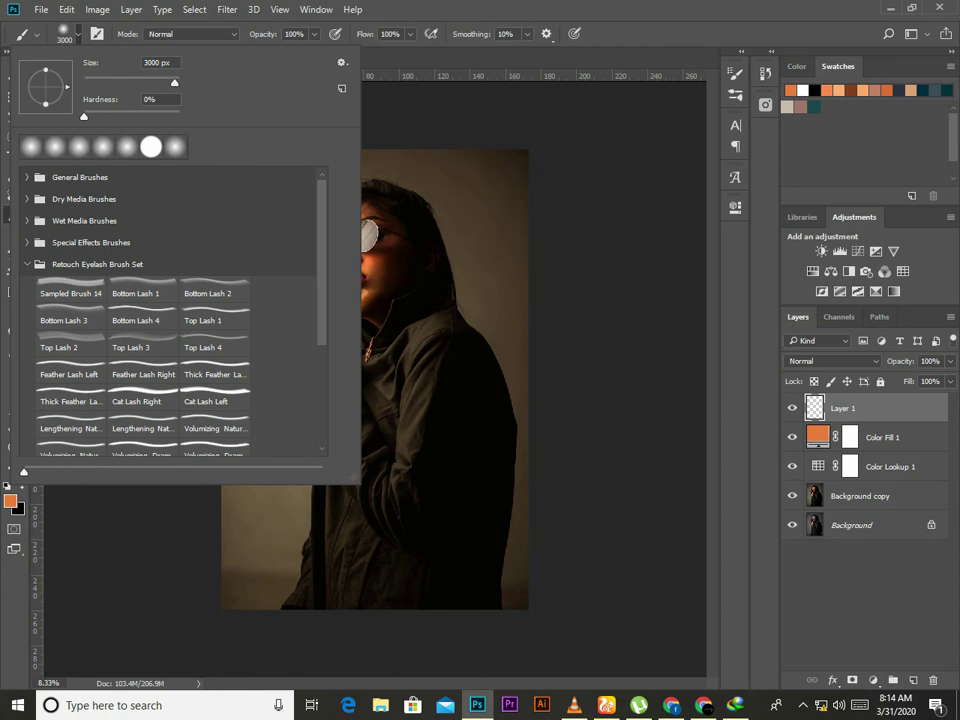
key(Return)
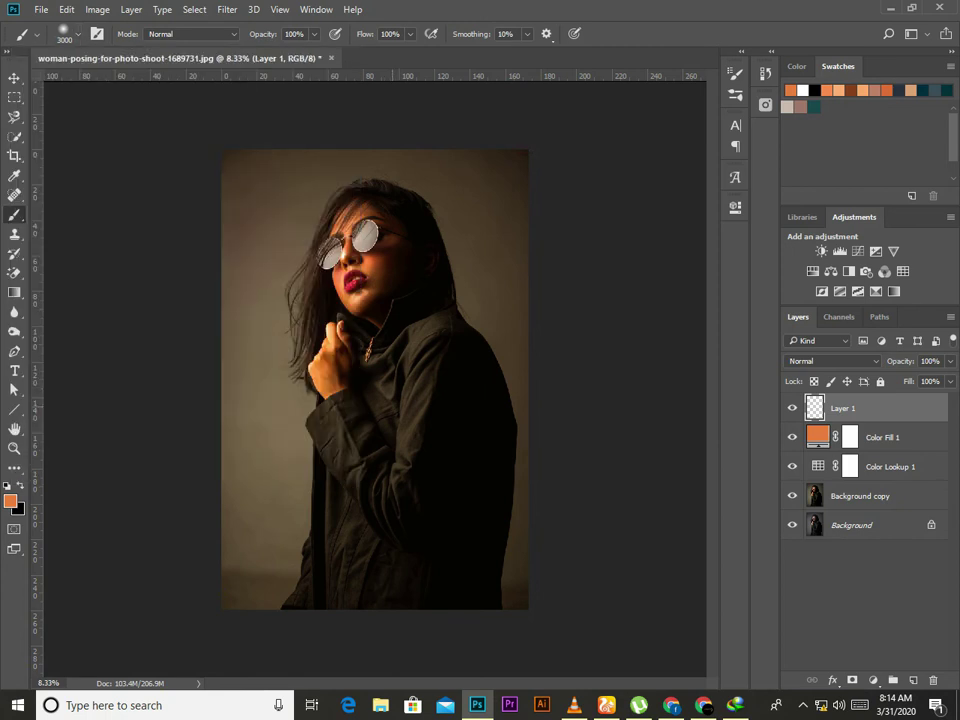
click(380, 407)
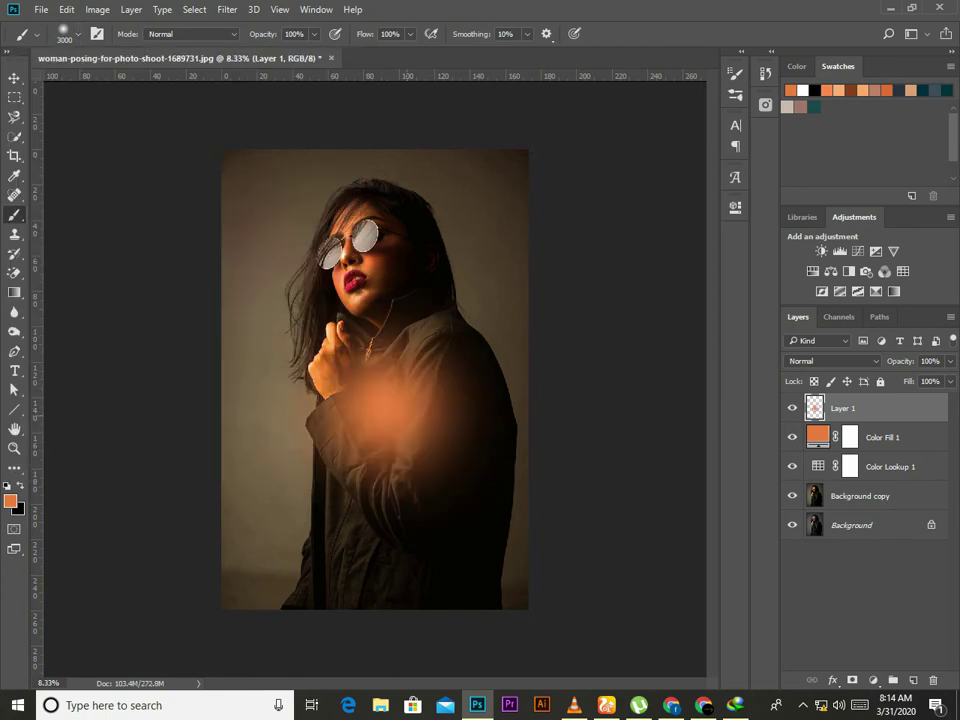
- Enlarge the orange glow slightly and move it to the photo's upper-left corner
key(ctrl+t)
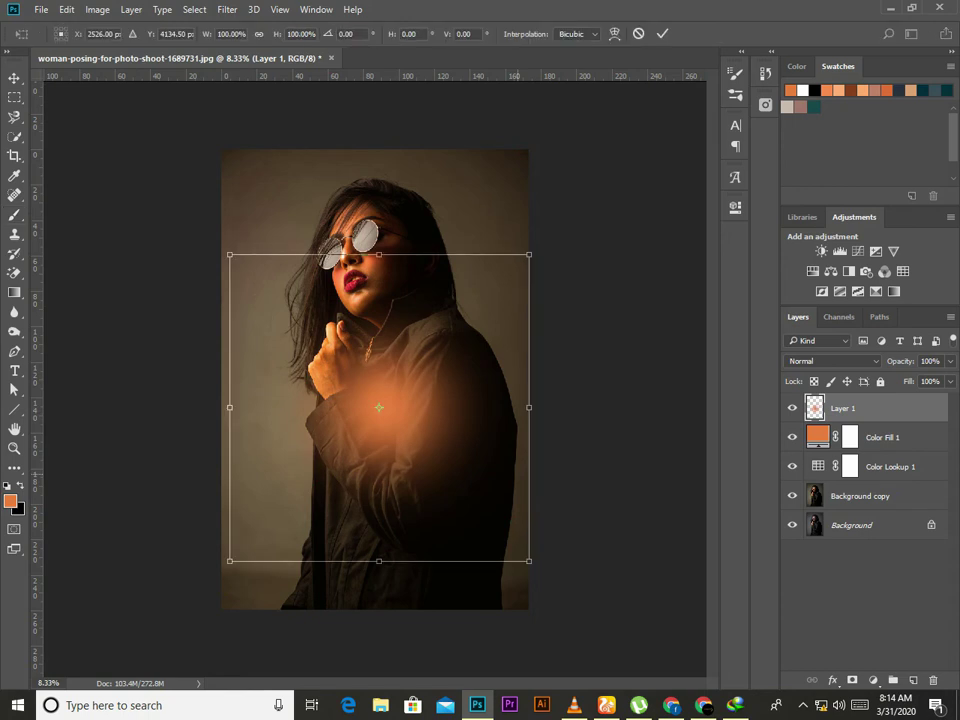
drag(529, 255, 590, 192)
key(Return)
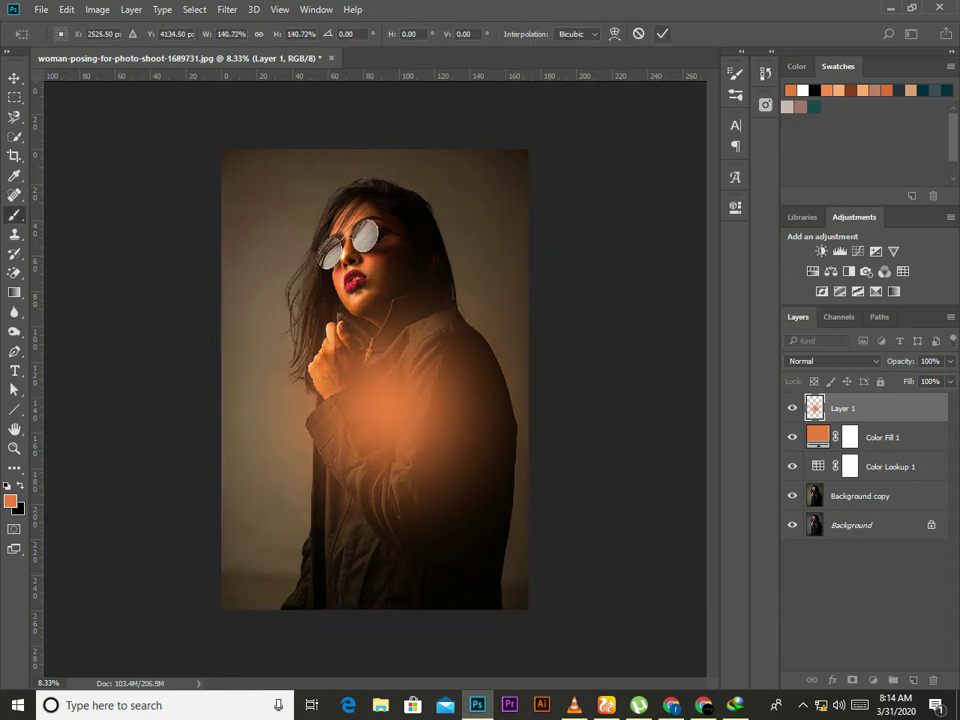
key(v)
mouse_move(457, 419)
mouse_down()
mouse_move(372, 282)
mouse_move(322, 172)
mouse_up()
- Set Layer 1's orange glow to 84% opacity and 80% fill
key(7)
key(6)
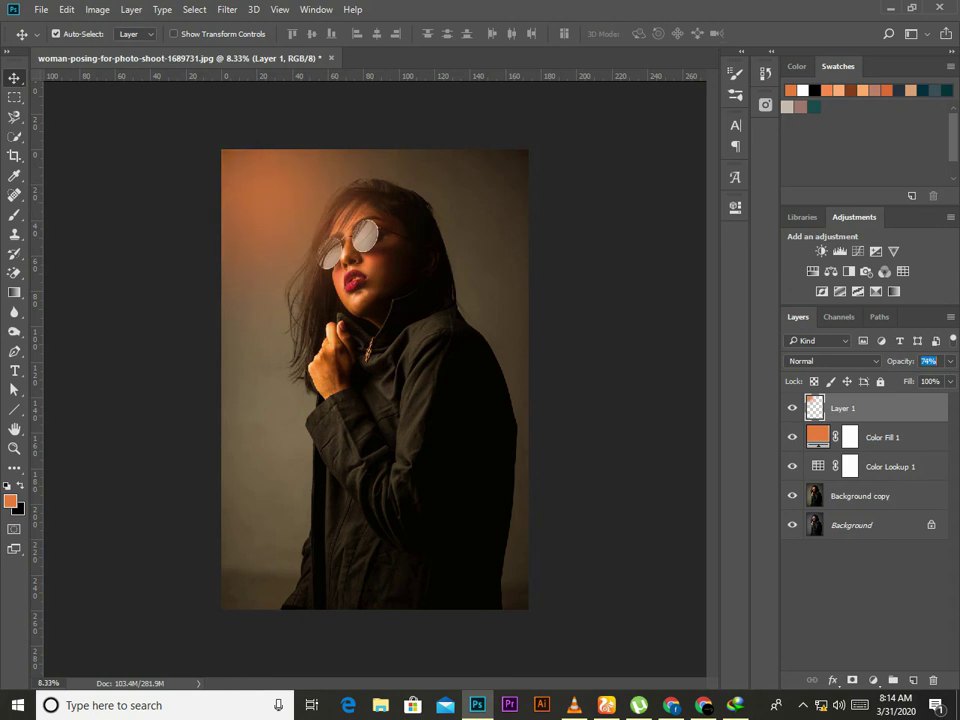
key(6)
key(9)
key(8)
key(7)
key(shift+9)
key(shift+1)
text(87)
key(Return)
key(Return)
text(79)
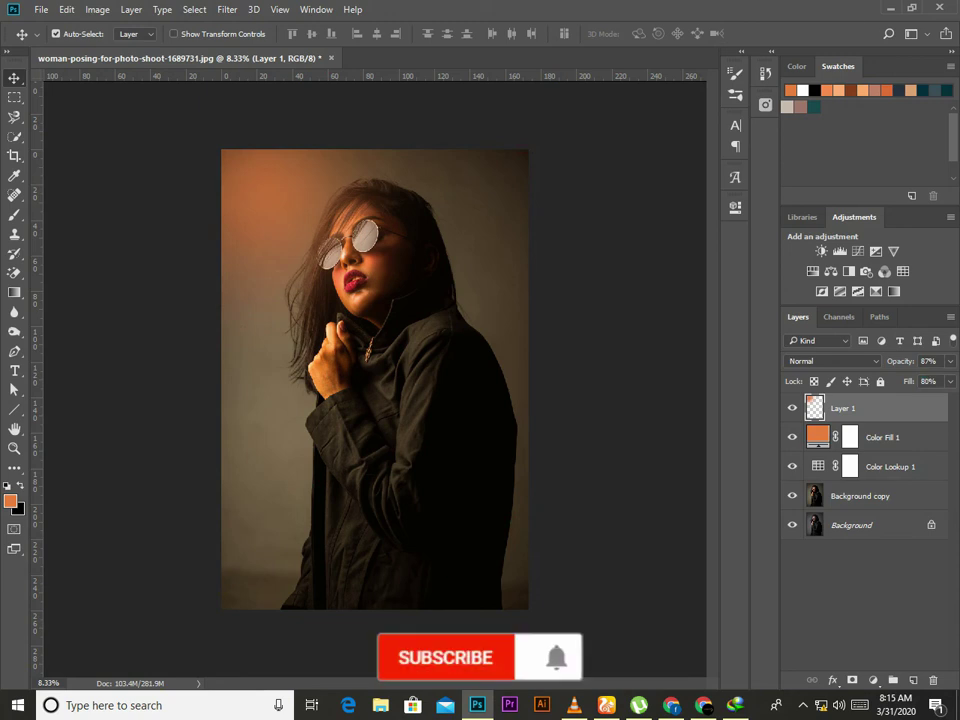
text(72)
key(Return)
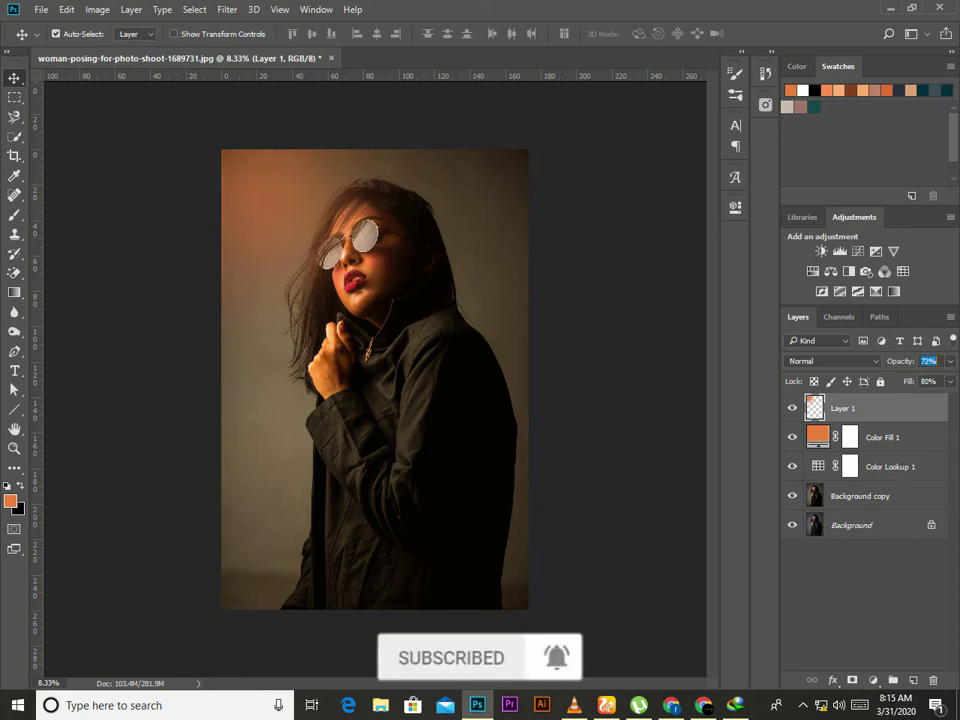
text(84)
key(Return)
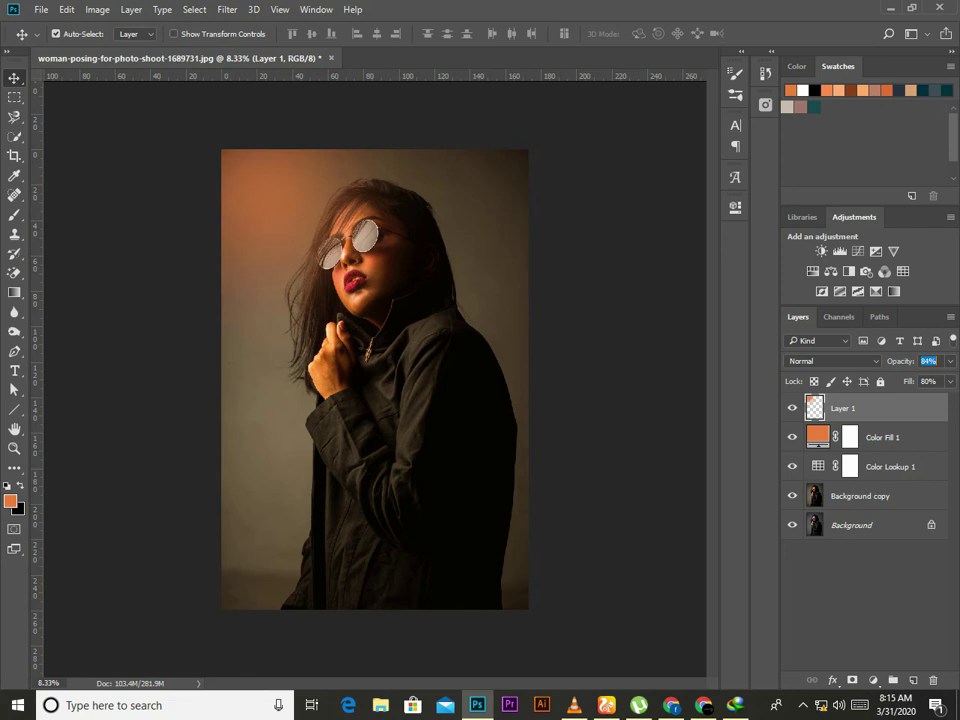
- Create a new layer and paint a single soft white brush glow on it
key(ctrl+shift+alt+n)
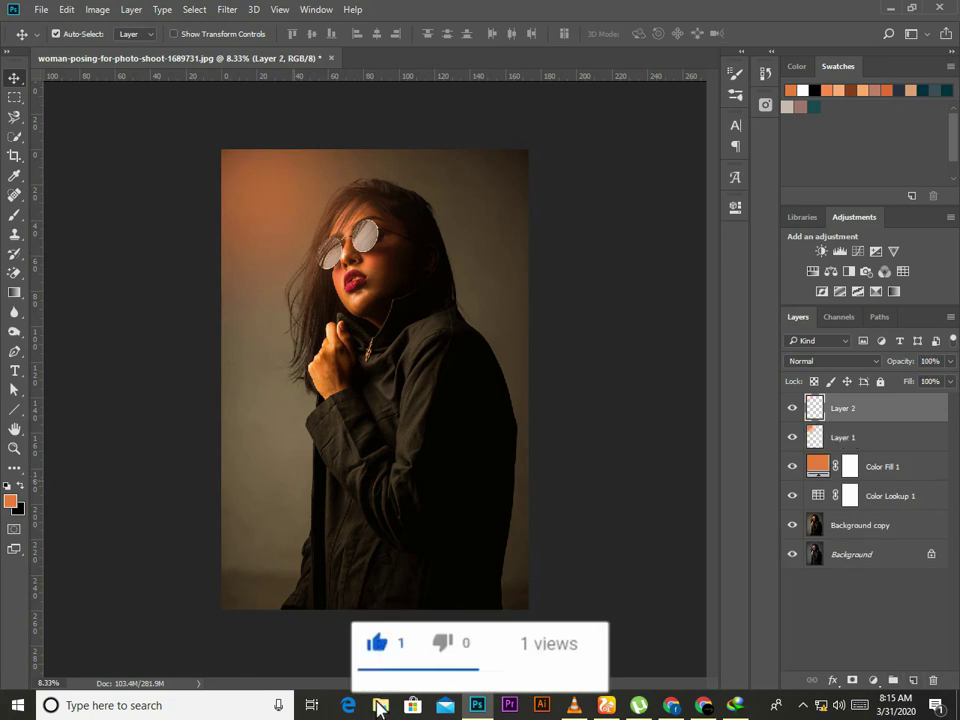
key(x)
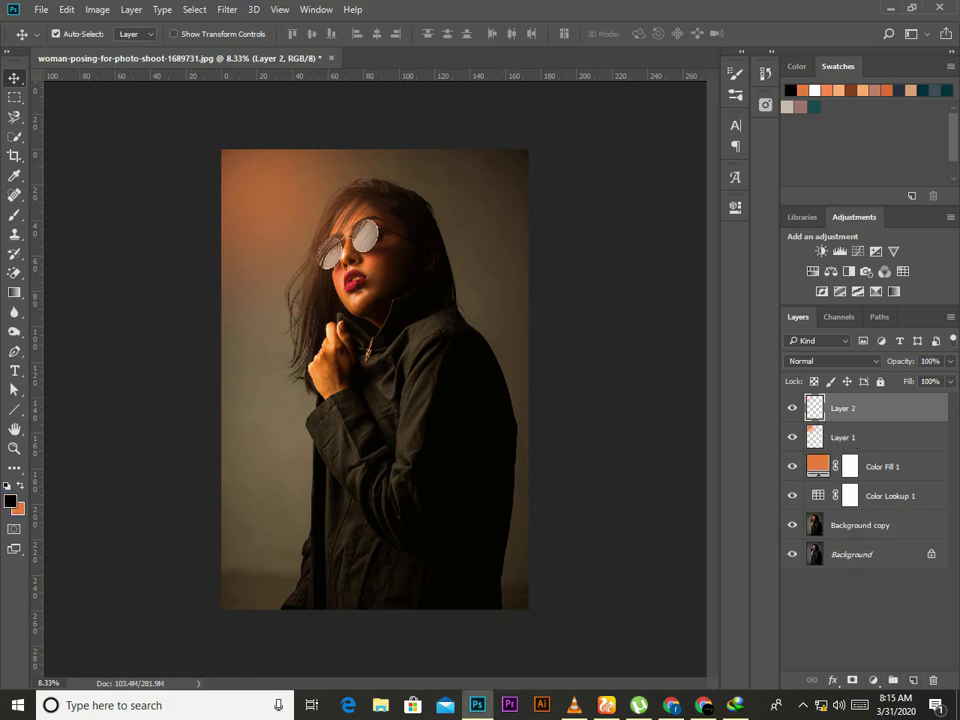
key(d)
key(x)
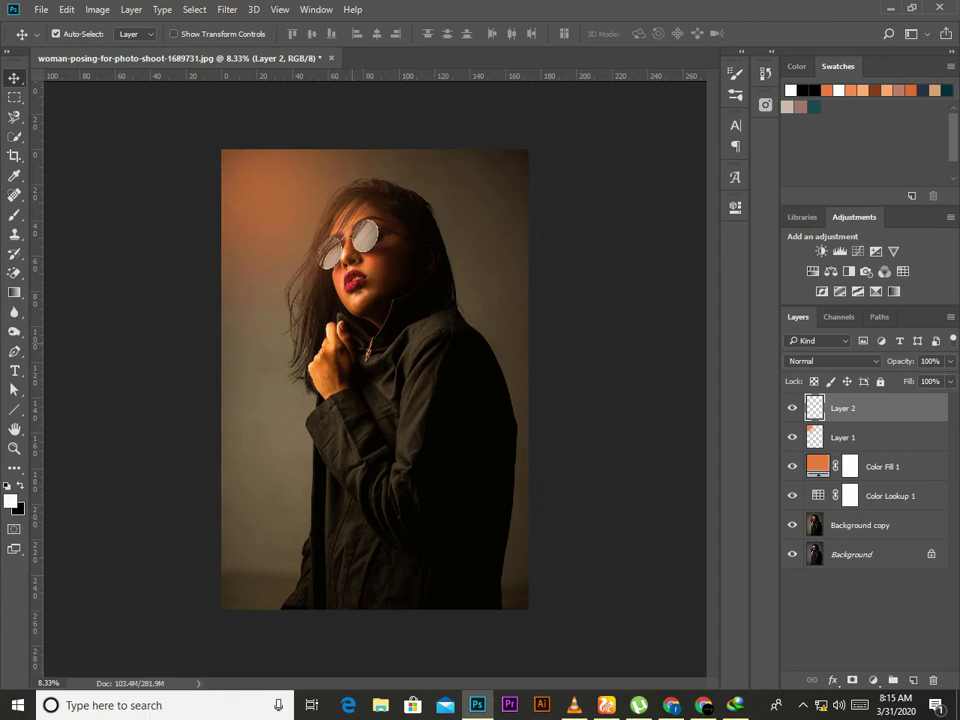
key(b)
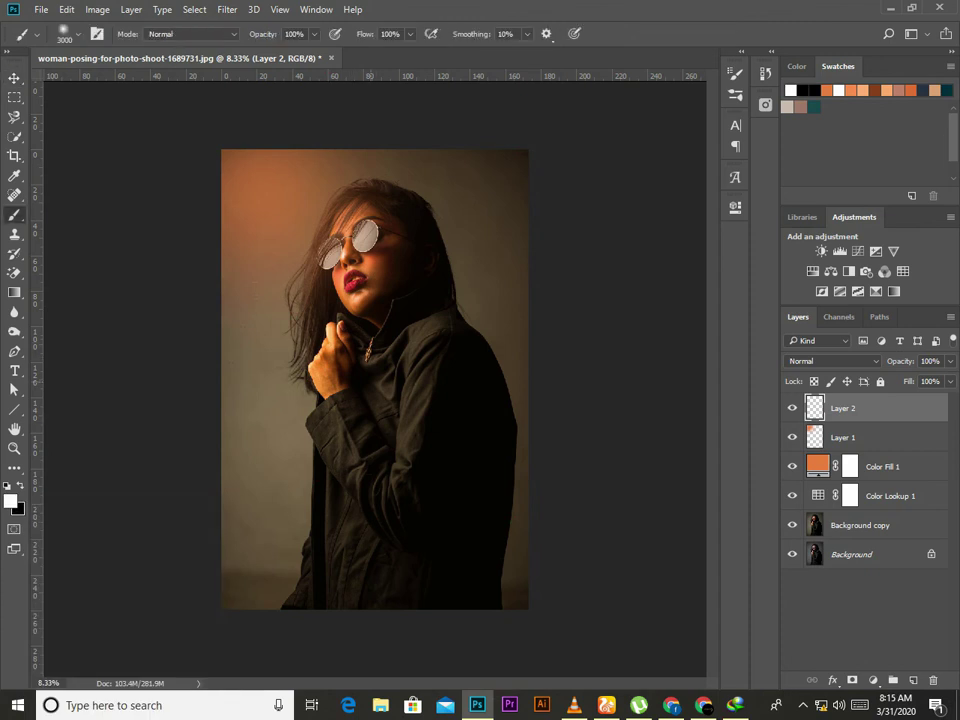
click(369, 381)
- Scale the white glow up to about 126% and move it to the top-left corner
key(ctrl+t)
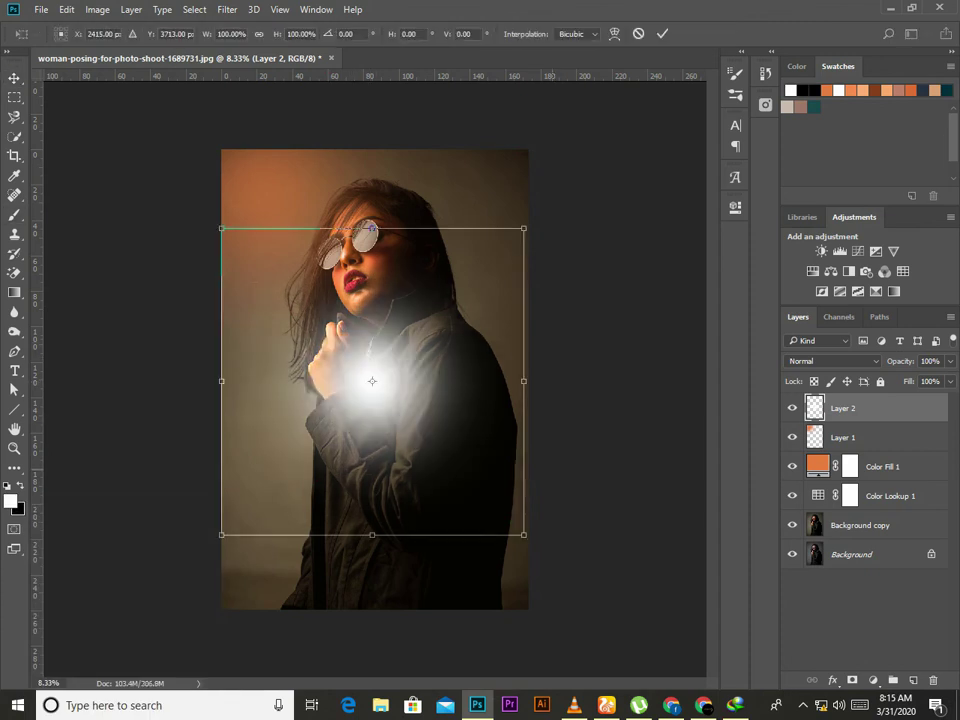
drag(524, 228, 564, 187)
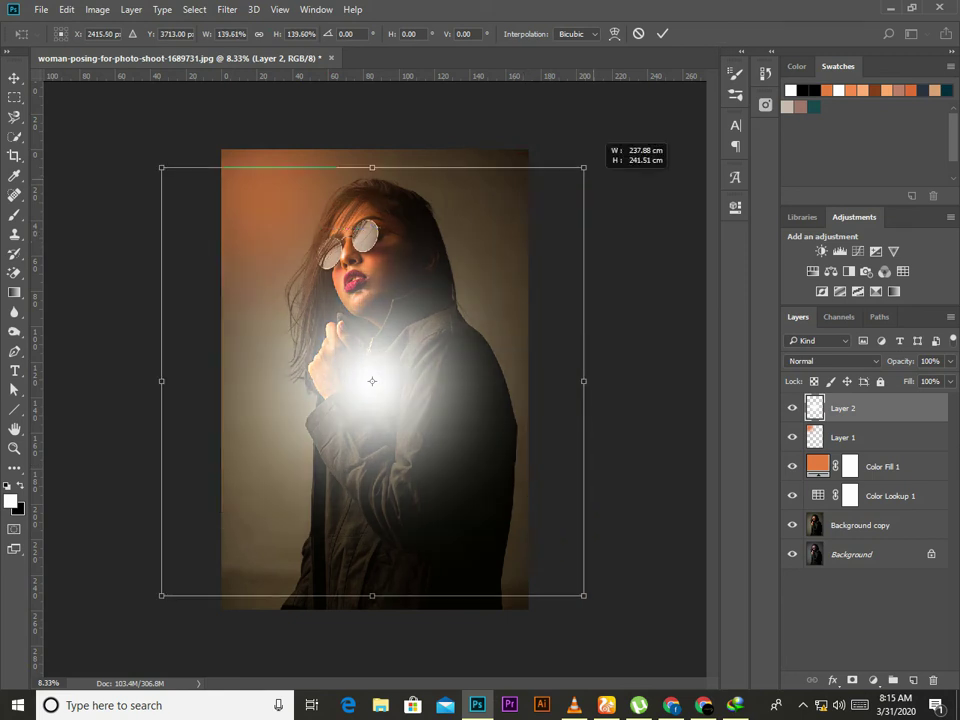
key(Return)
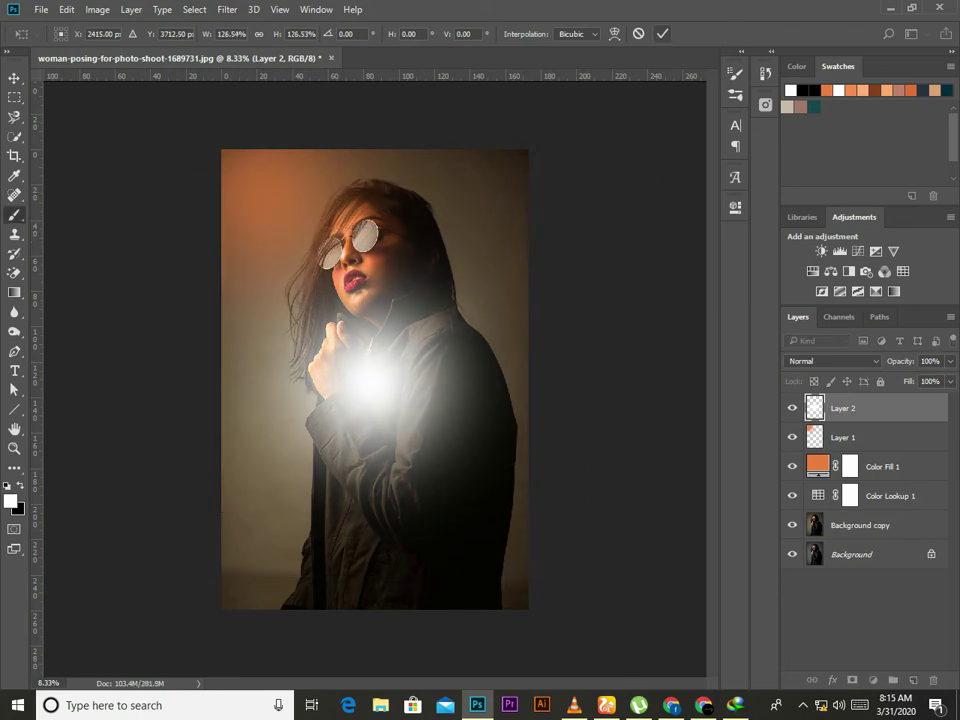
key(v)
drag(372, 381, 255, 135)
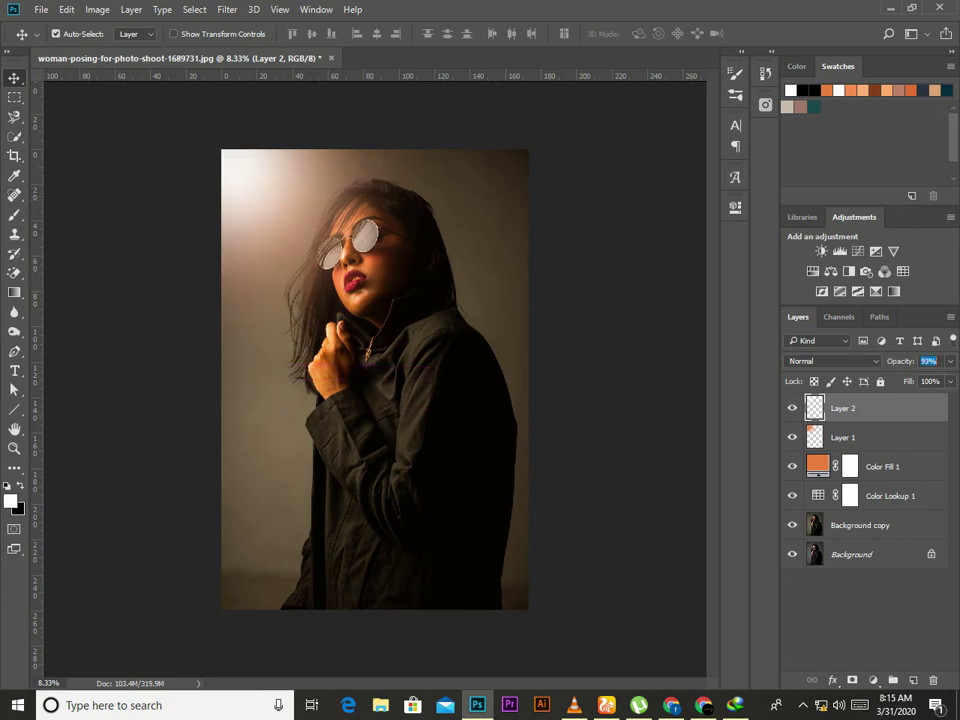
- Set the white glow layer to 81% opacity and 82% fill
key(8)
key(4)
key(Return)
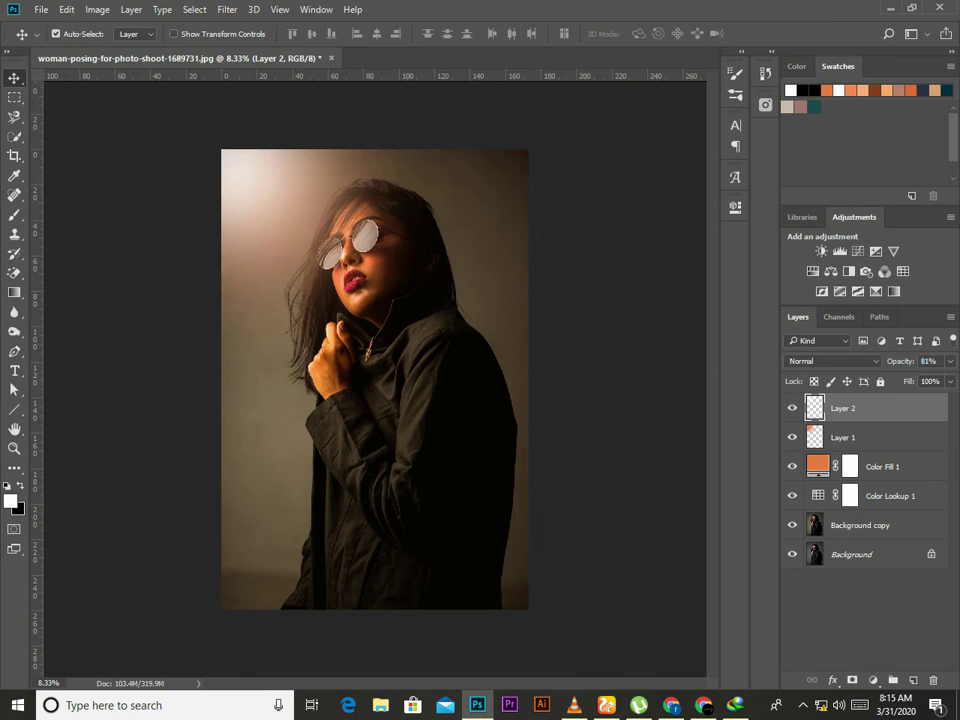
key(shift+9)
key(shift+9)
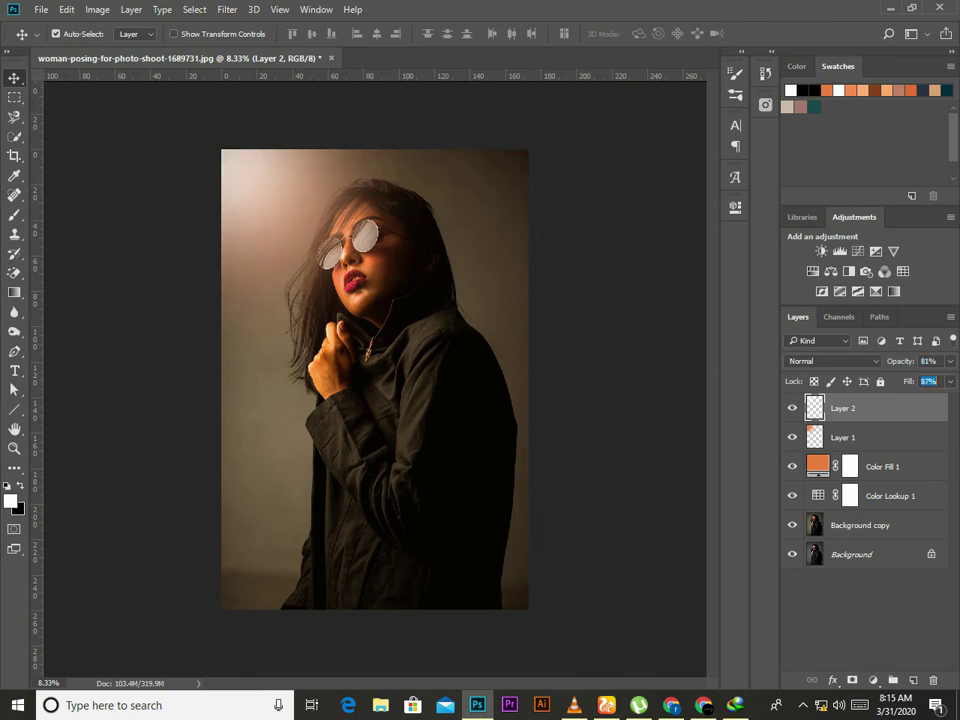
key(Return)
- Merge all visible layers into Background and duplicate it as Background copy
shift+click(843, 437)
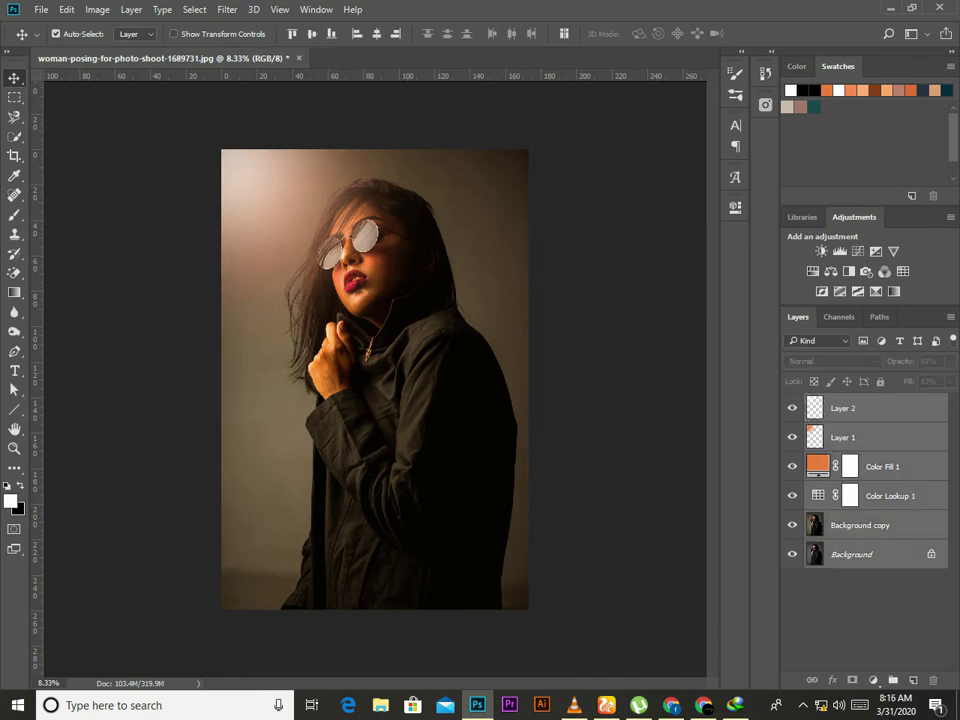
right_click(872, 437)
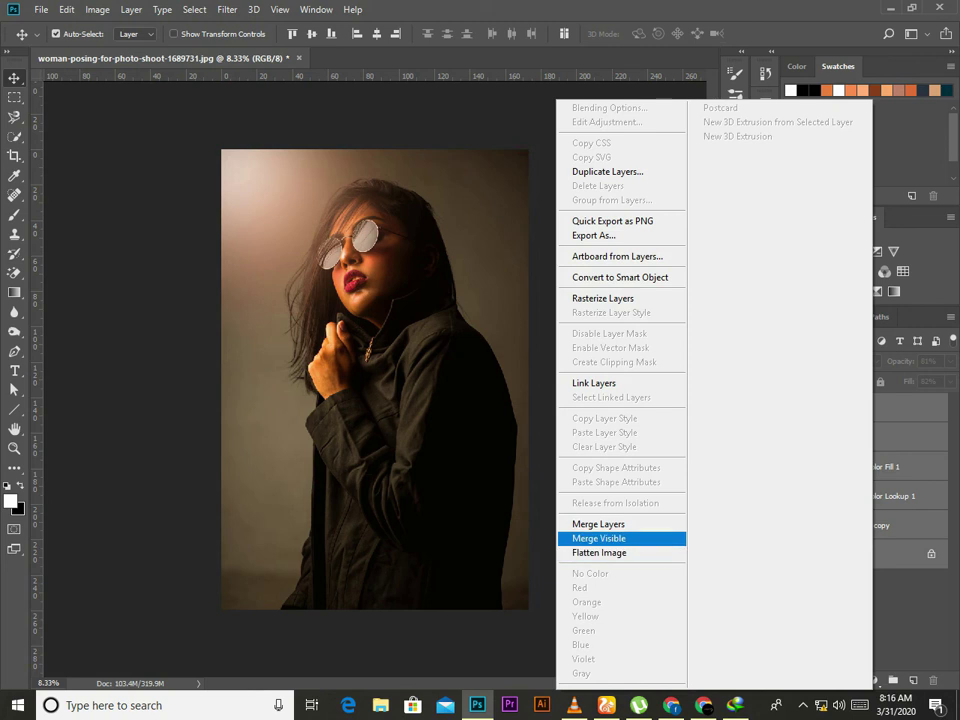
click(598, 538)
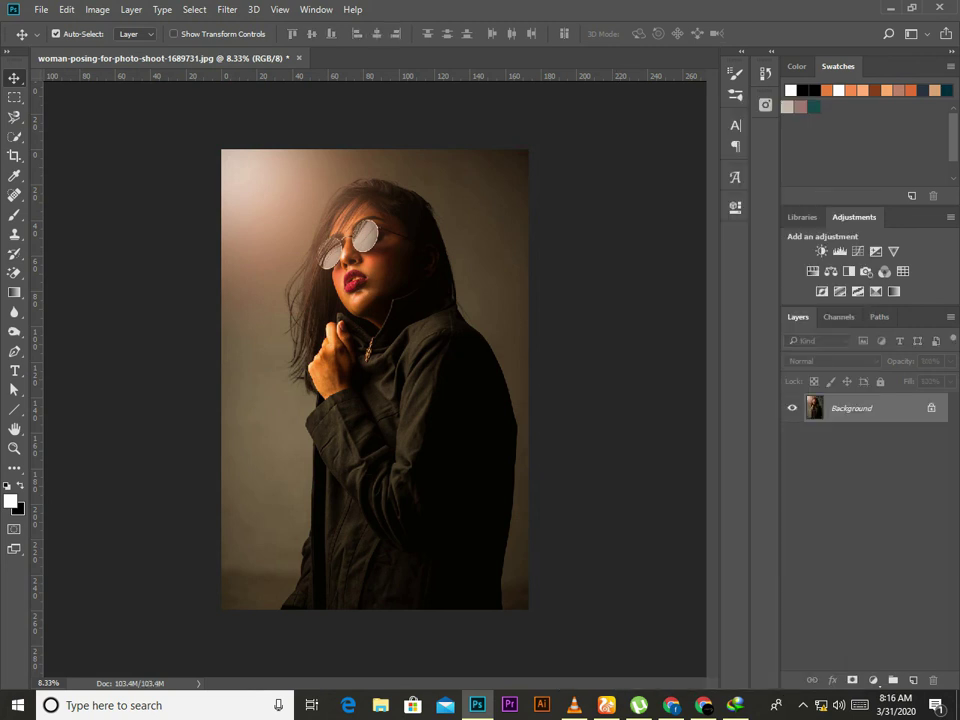
key(ctrl+j)
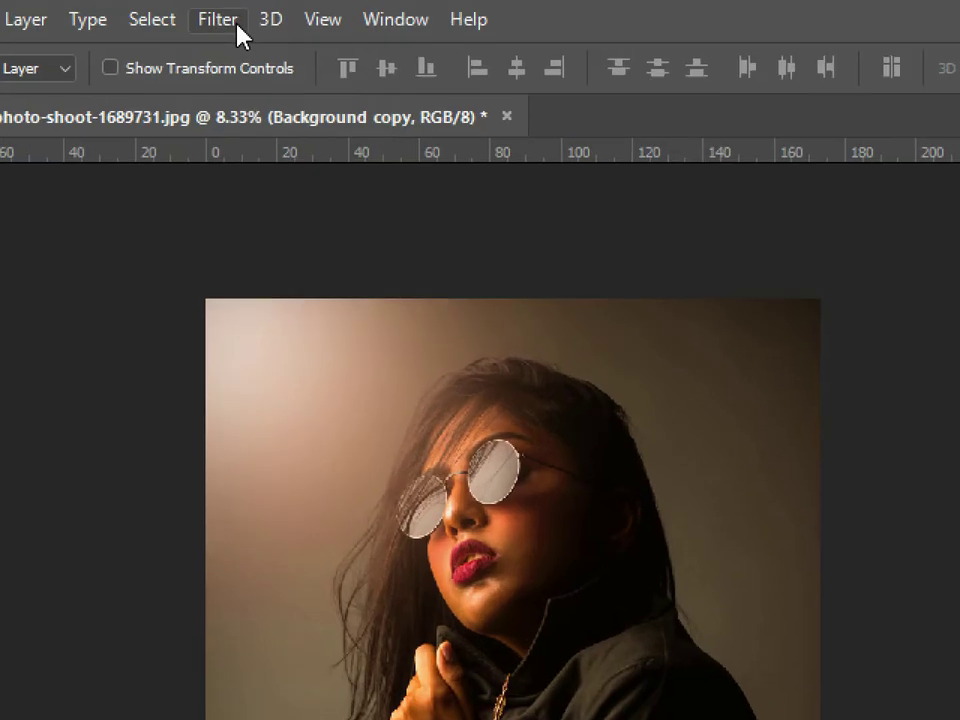
- Apply the Camera Raw Filter to Background copy with Temperature +5
click(228, 10)
click(287, 195)
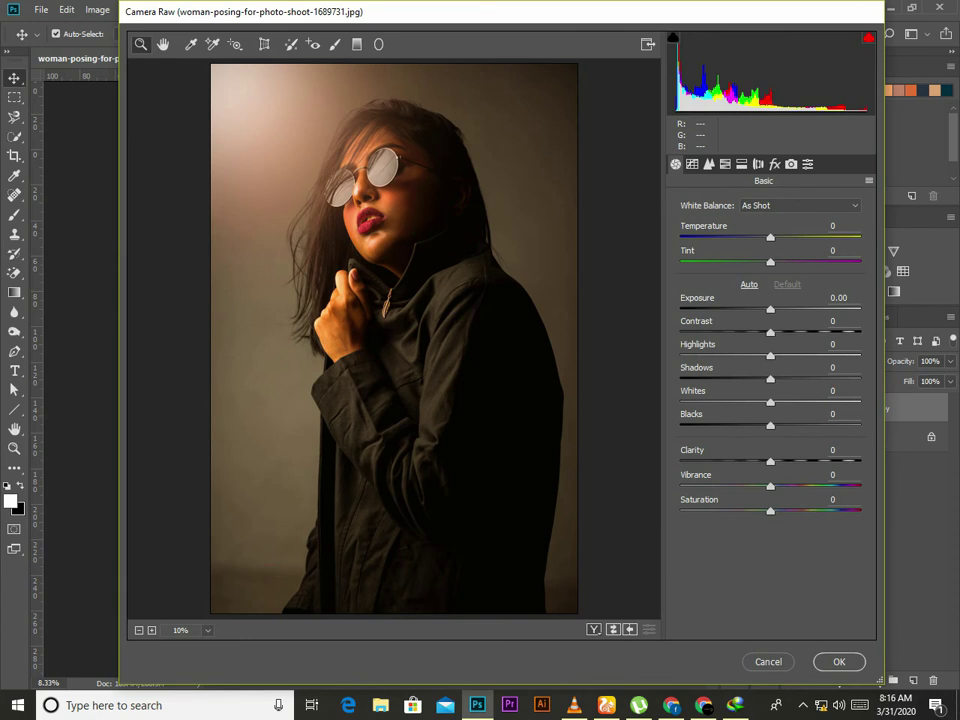
text(-13)
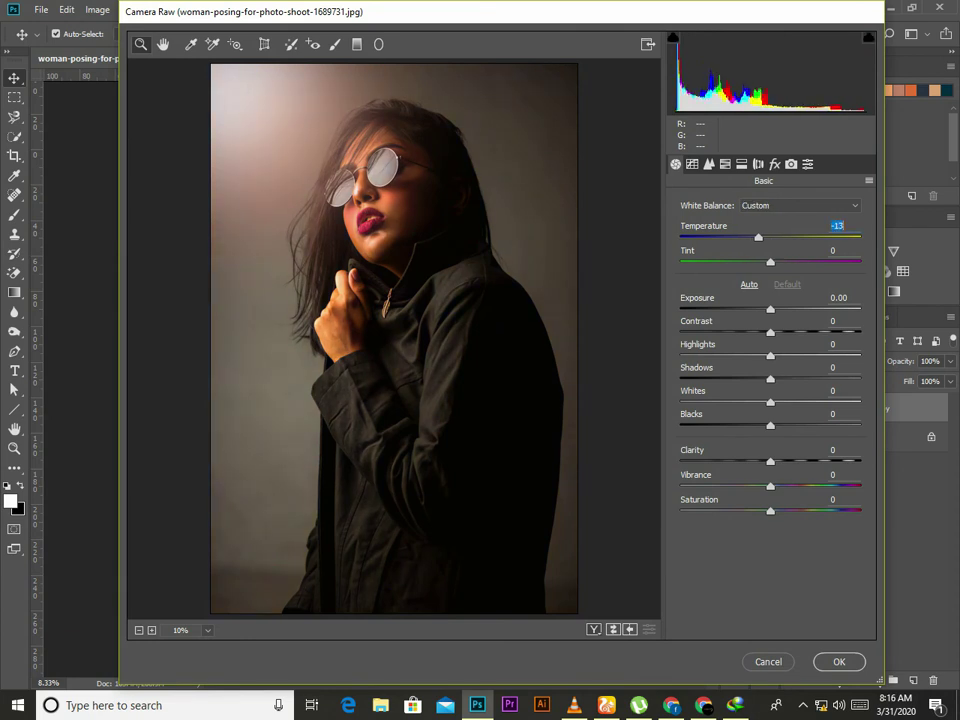
text(4)
key(Return)
text(-8)
key(Return)
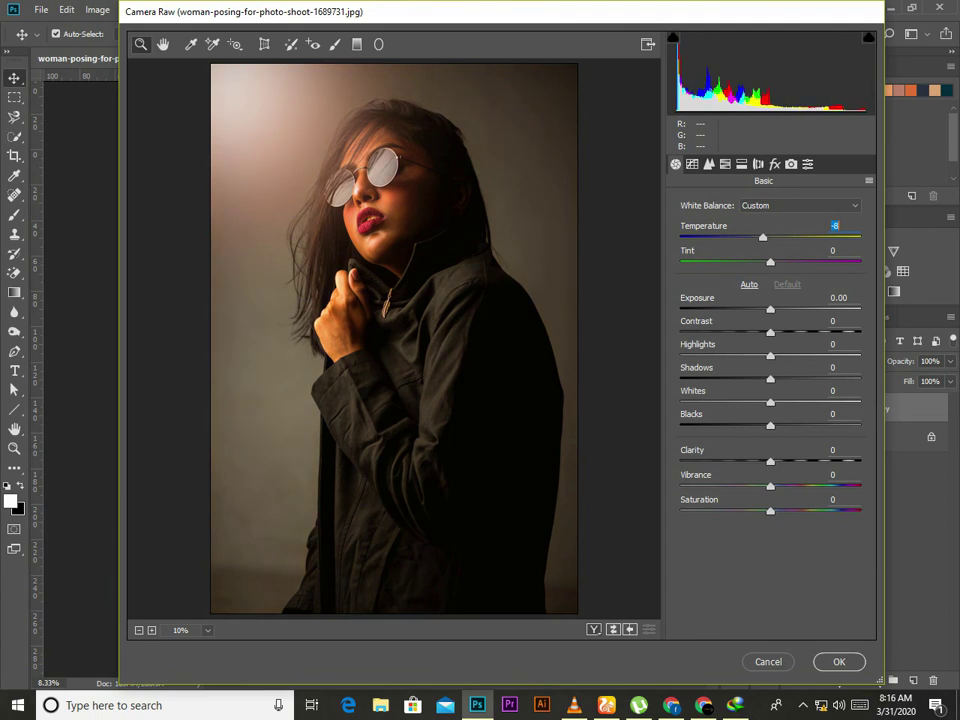
text(8)
key(Return)
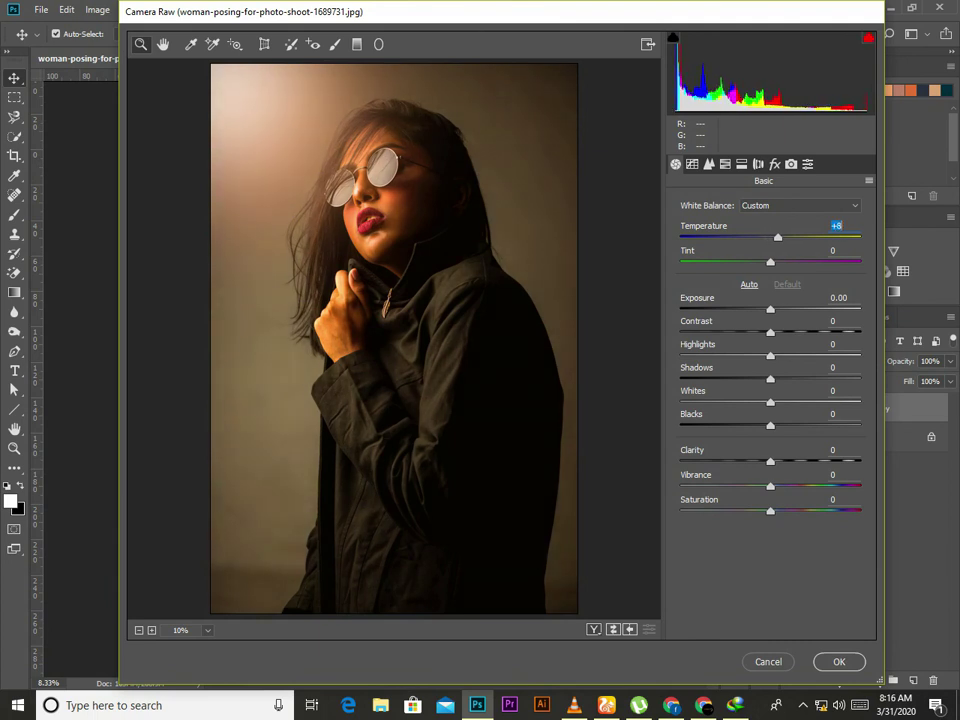
text(5)
key(Return)
- Set Camera Raw Contrast +14, Highlights -17 and Shadows +16
key(Tab)
key(Tab)
key(Tab)
text(15)
key(Return)
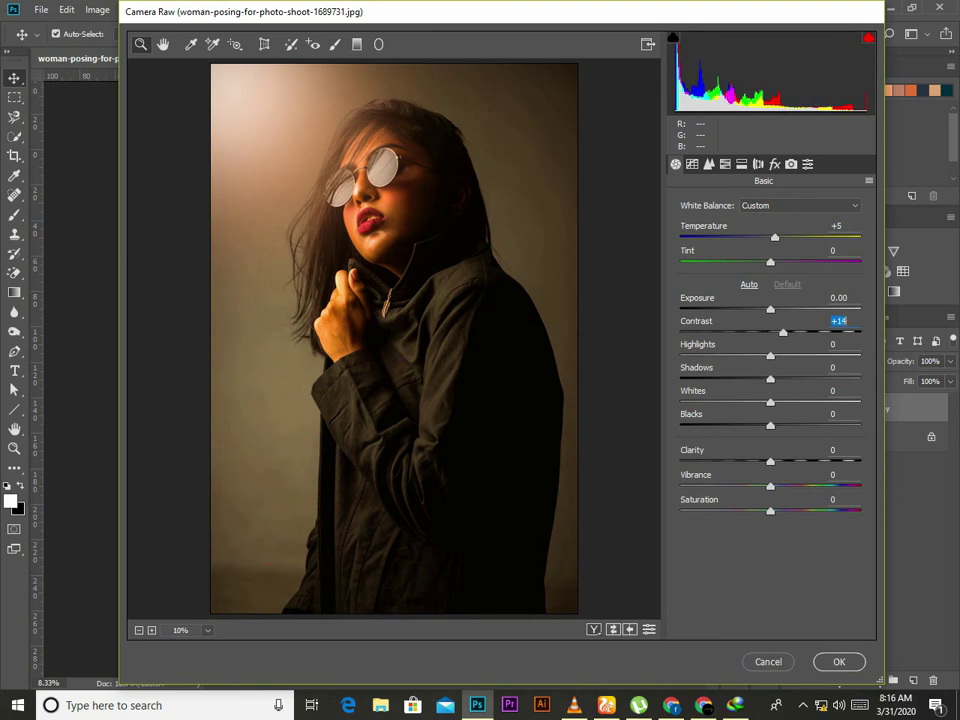
key(Tab)
text(-17)
key(Return)
key(Tab)
text(20)
key(Return)
key(Down)
key(Down)
key(Down)
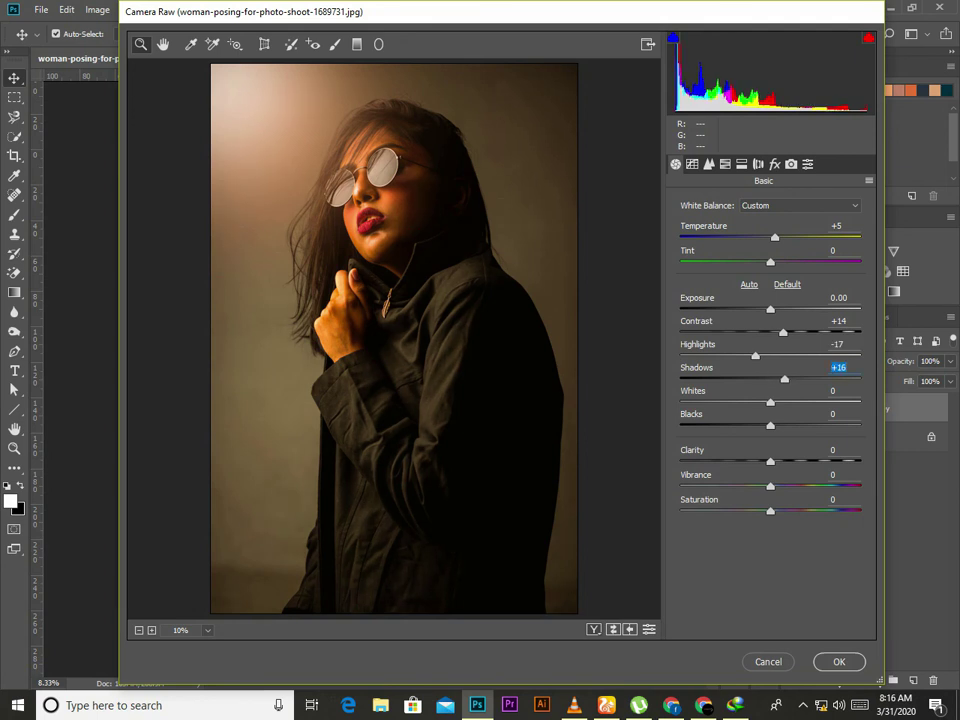
- Settle Camera Raw Whites at -16 and Blacks at -8
key(Tab)
text(-26)
key(Return)
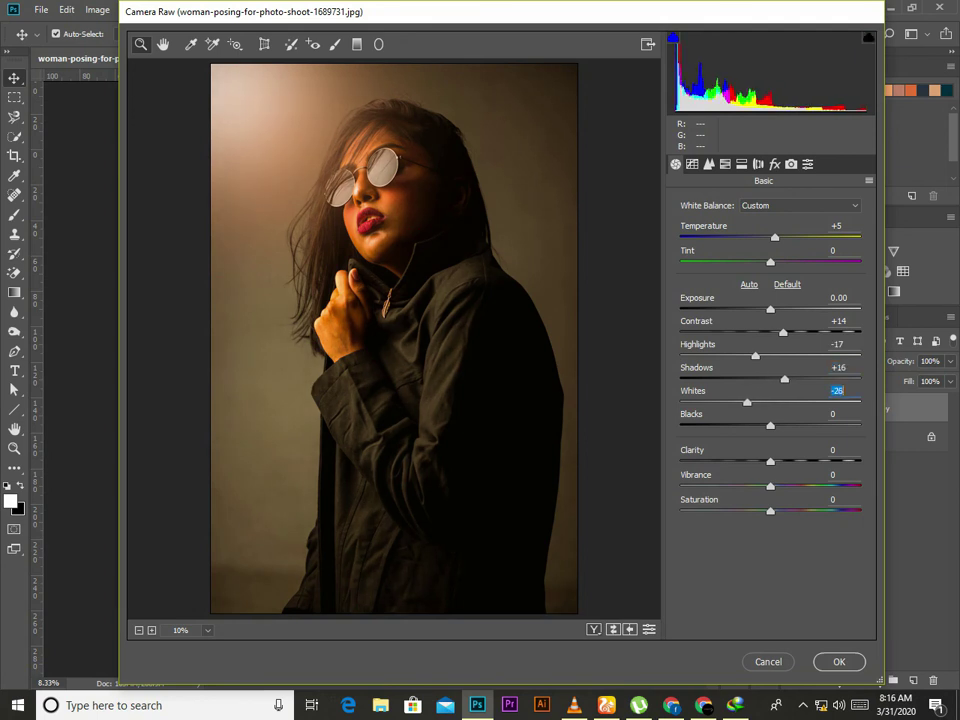
key(Tab)
text(26)
key(Return)
text(-36)
key(Return)
key(Down)
key(shift+Tab)
text(4)
key(Return)
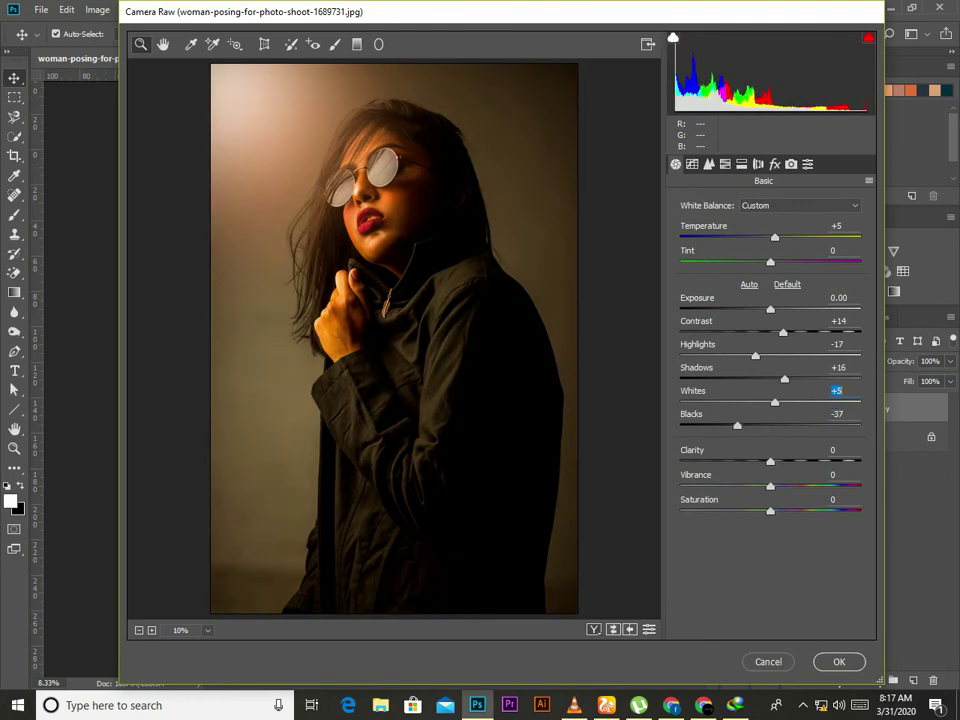
key(Tab)
text(-17)
key(Return)
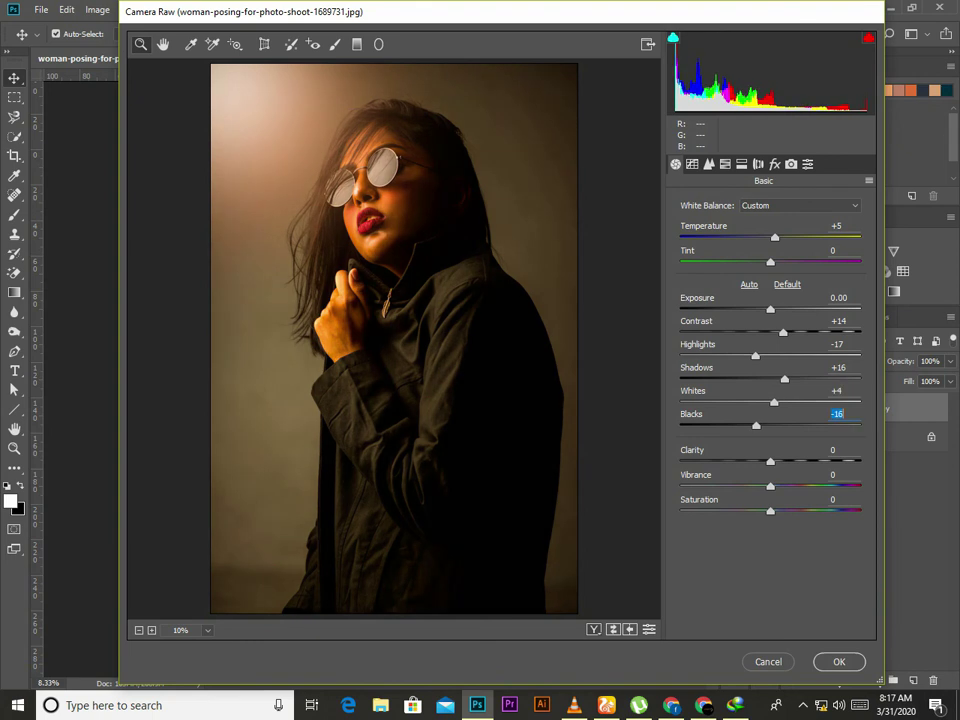
text(-8)
key(Return)
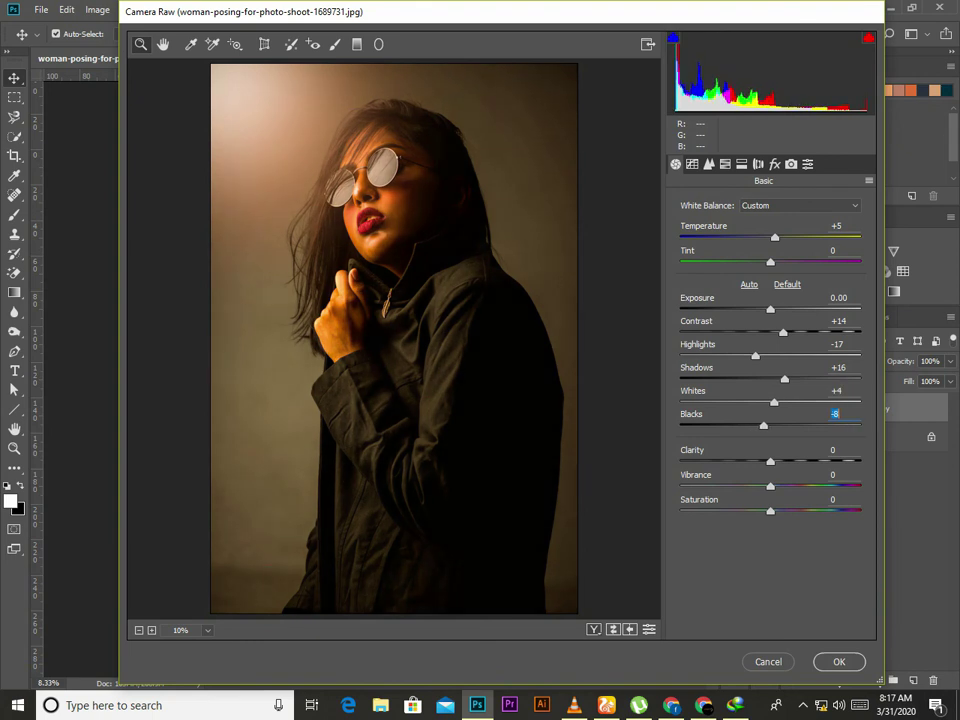
key(shift+Tab)
text(-16)
key(Return)
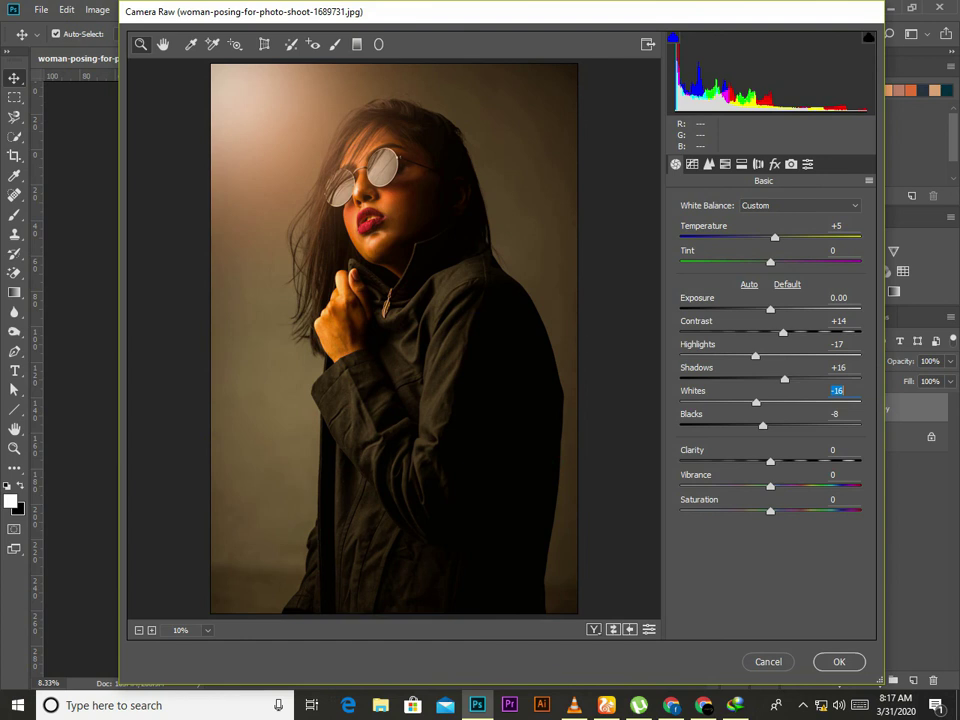
- Reduce Camera Raw Saturation to -8
key(Tab)
key(Tab)
key(Tab)
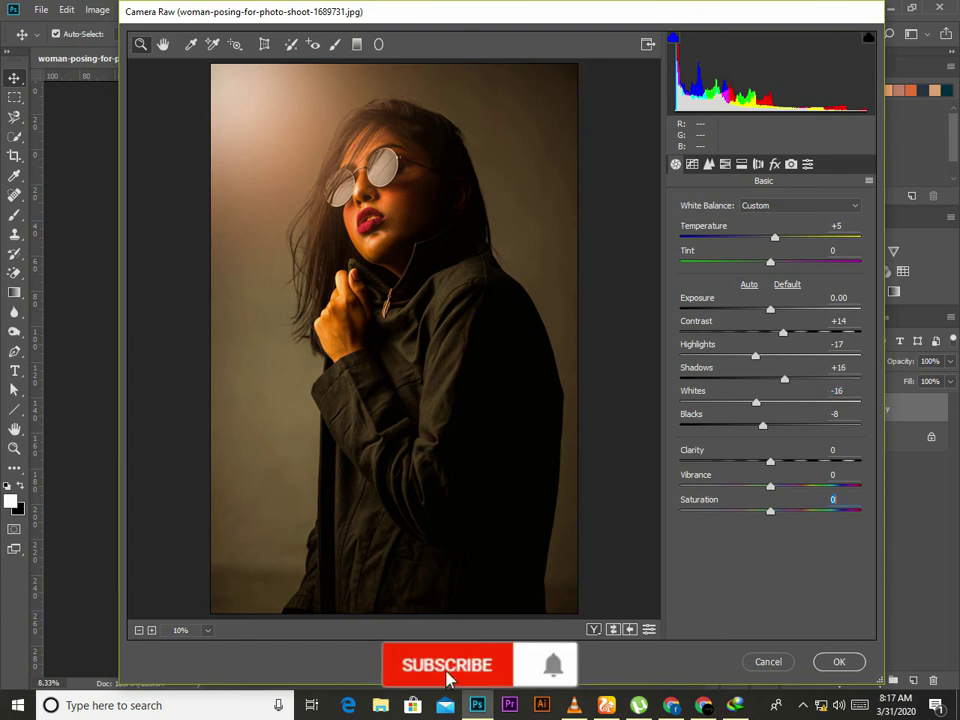
text(-6)
key(Return)
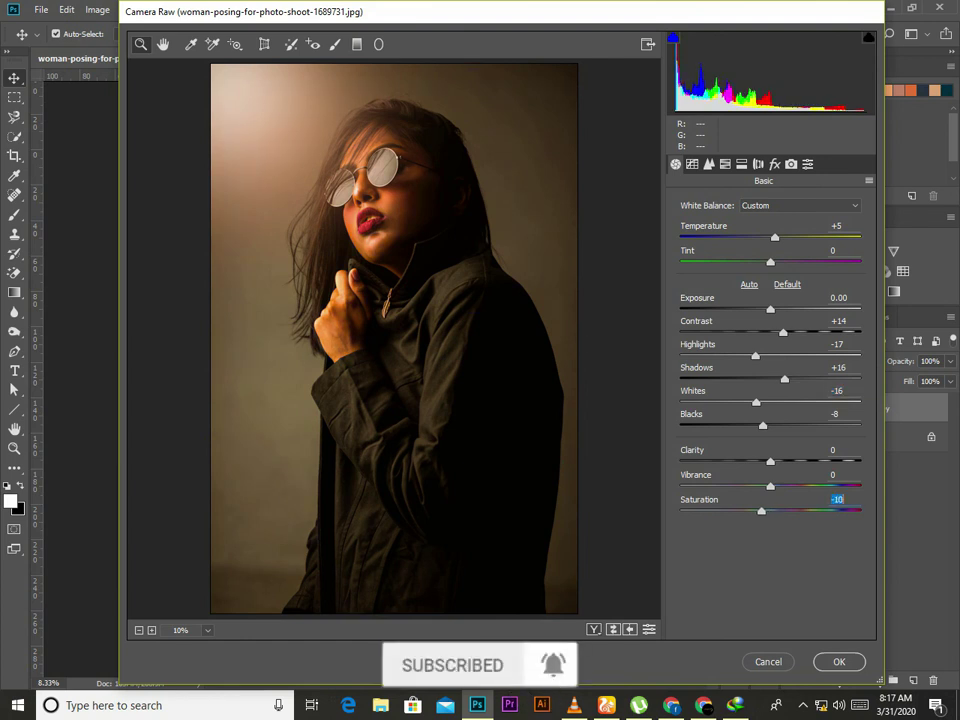
text(18)
key(Return)
text(-8)
key(Return)
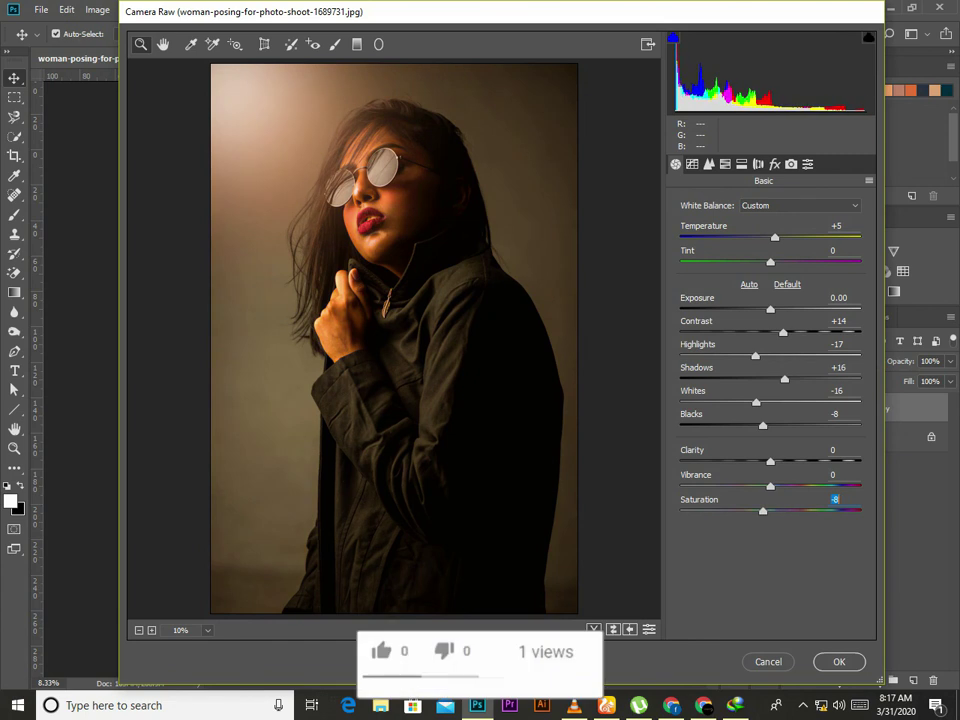
- Set the parametric tone curve to Highlights -22 and Lights +7
key(ctrl+alt+2)
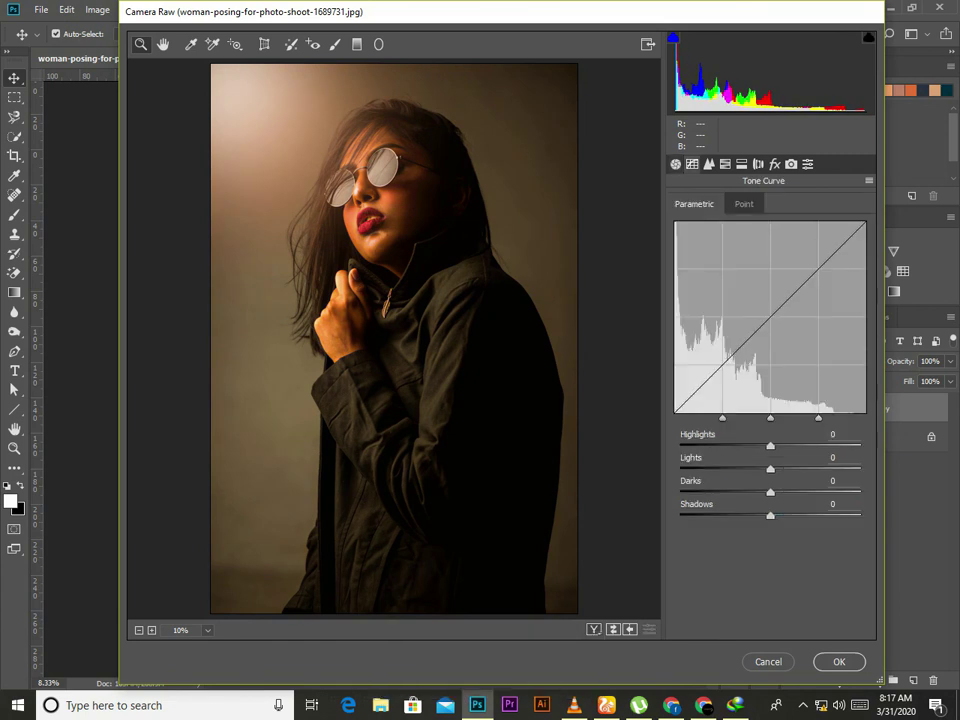
text(-52)
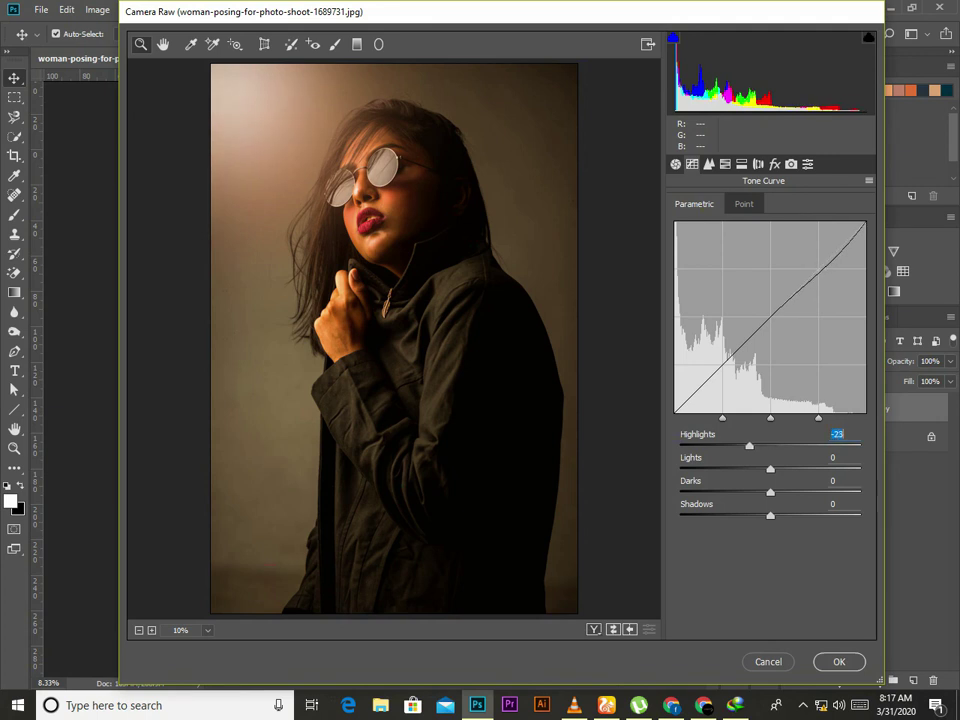
key(Return)
key(shift+Up)
key(shift+Up)
key(Up)
key(Up)
key(Up)
key(Up)
key(Up)
key(Up)
key(Up)
key(Tab)
key(shift+Up)
key(Up)
key(Up)
key(Up)
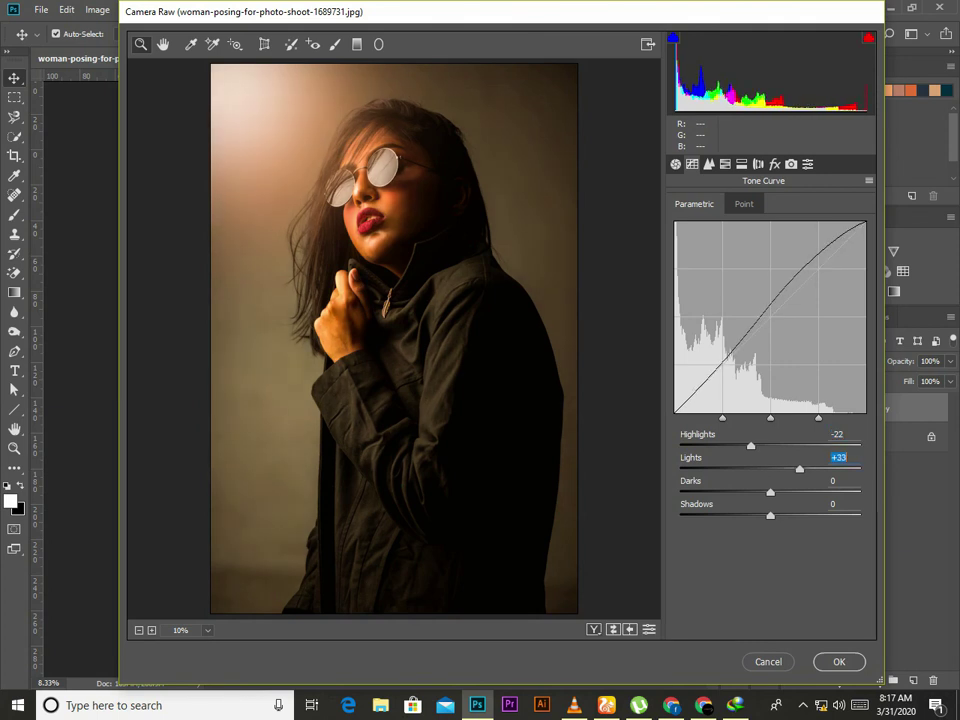
key(Down)
key(Down)
key(Down)
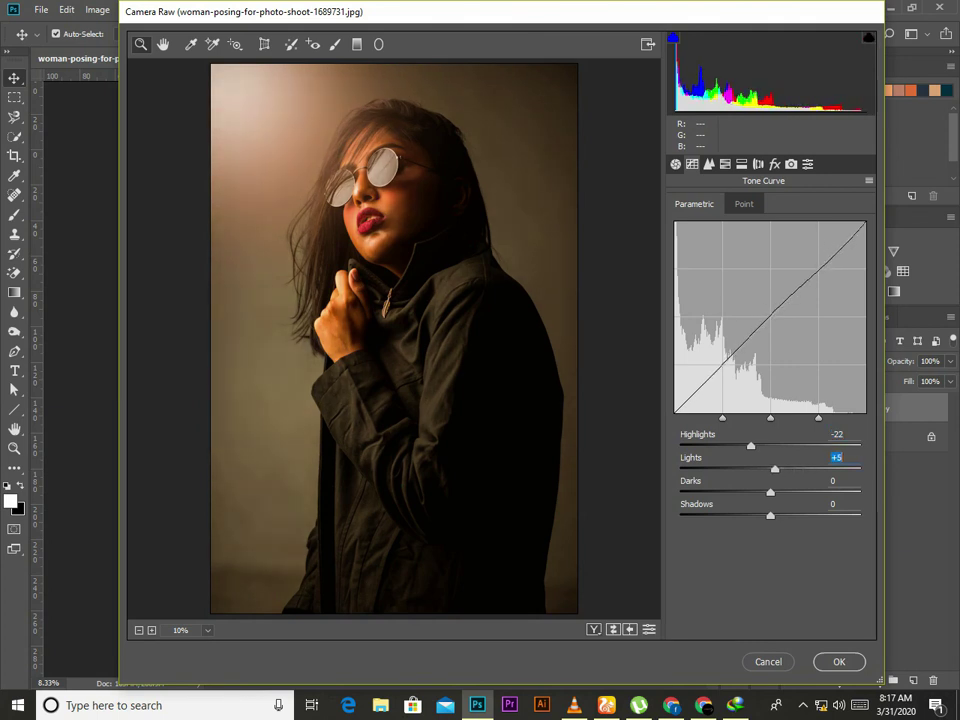
key(Tab)
key(Down)
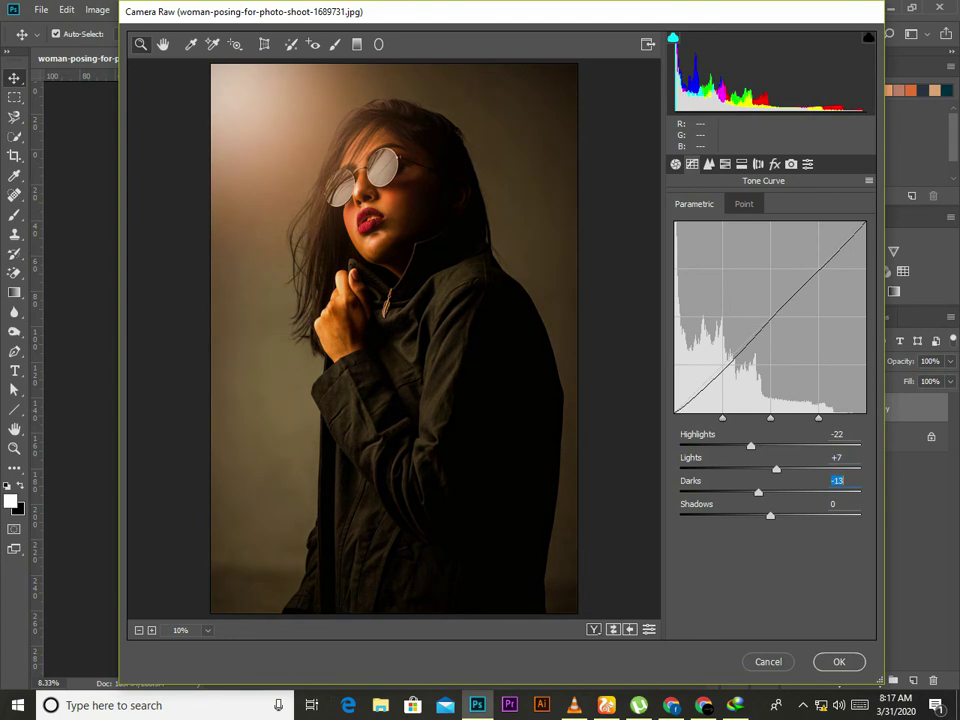
- Set curve Darks +8 and Shadows -1, then apply the Camera Raw grade
key(shift+Up)
key(shift+Up)
key(shift+Up)
key(shift+Down)
key(shift+Down)
key(Down)
key(Tab)
key(shift+Up)
key(shift+Up)
key(shift+Up)
key(shift+Down)
key(shift+Down)
key(shift+Down)
key(Up)
key(shift+Down)
key(shift+Down)
key(shift+Up)
key(shift+Up)
key(Up)
key(Up)
key(Up)
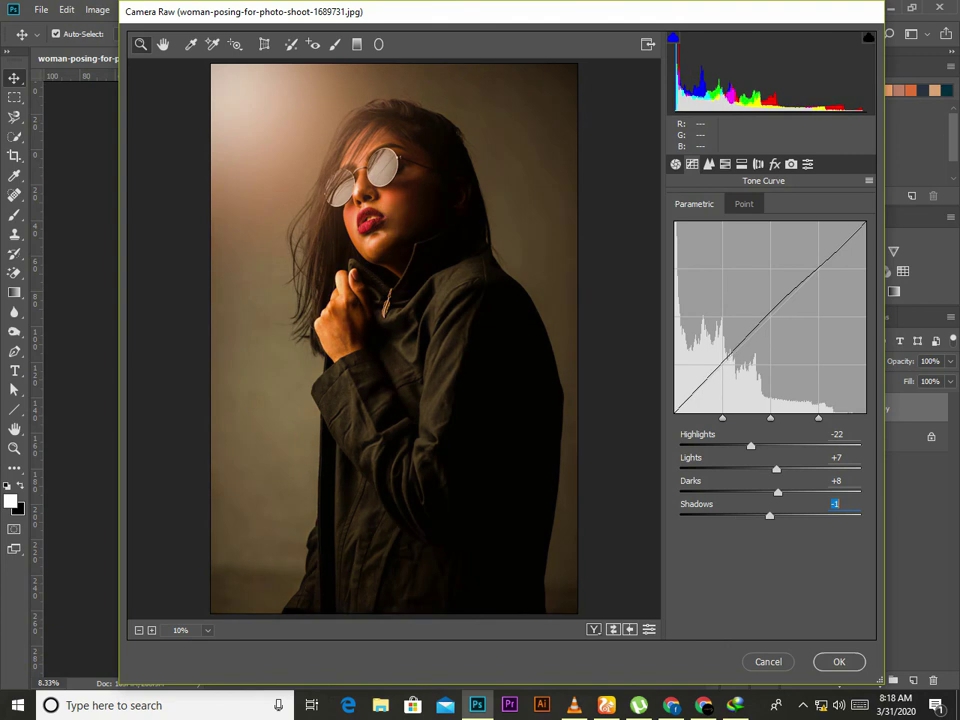
key(Return)
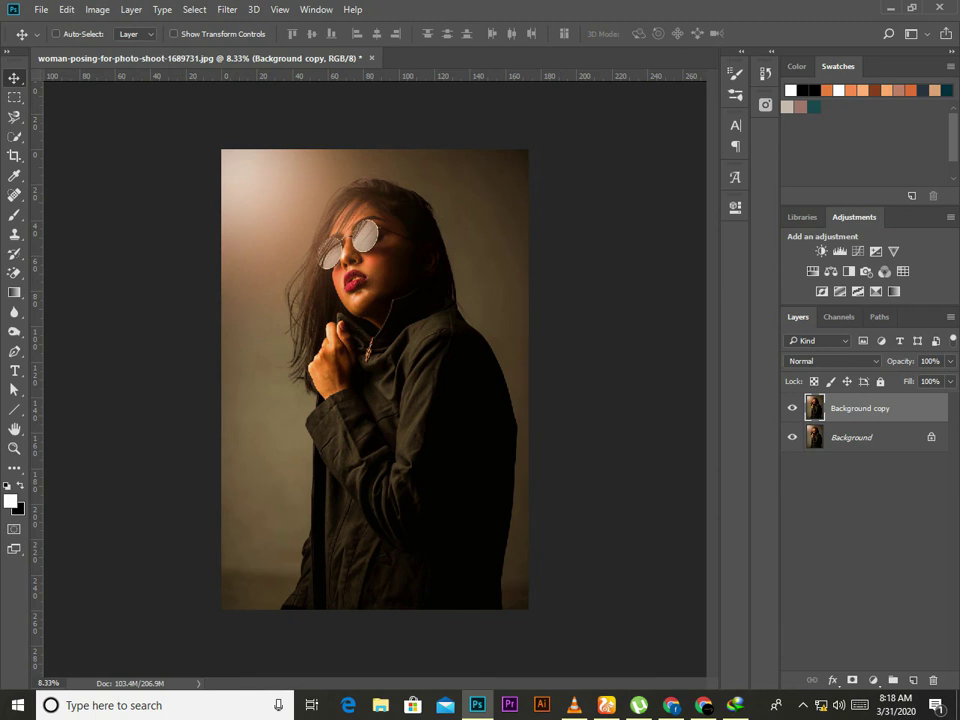
scroll(373, 388, up, 2)
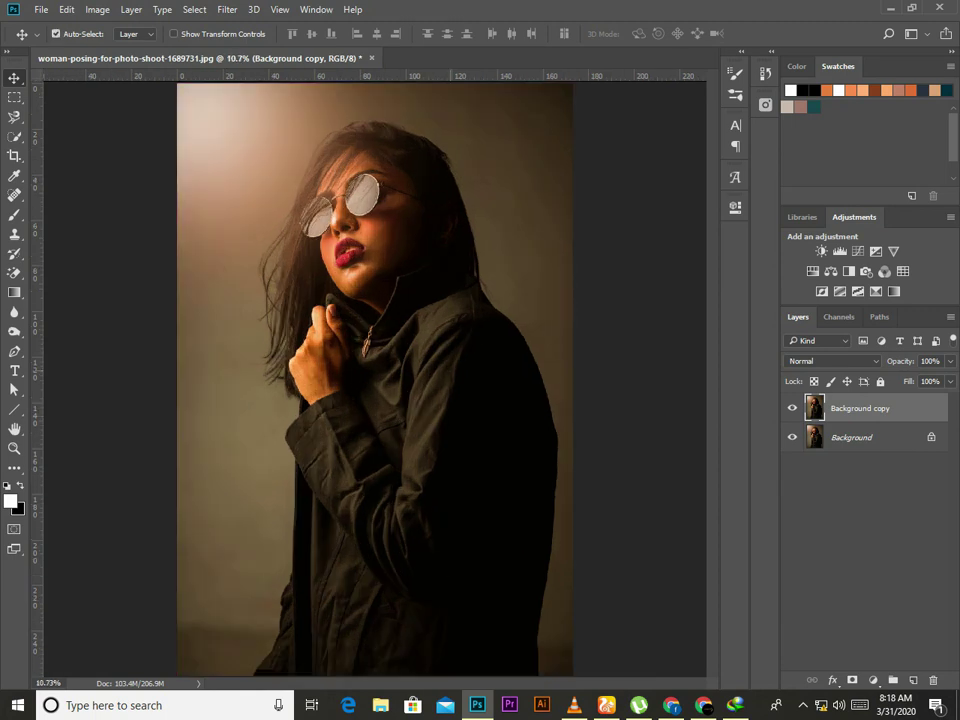
scroll(424, 398, up, 2)
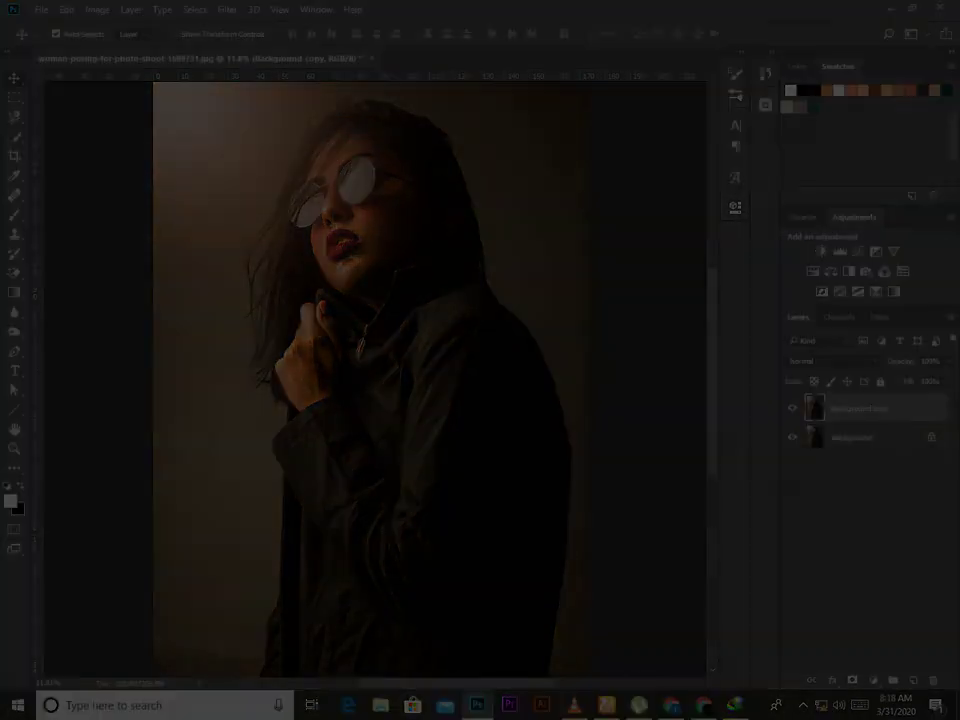